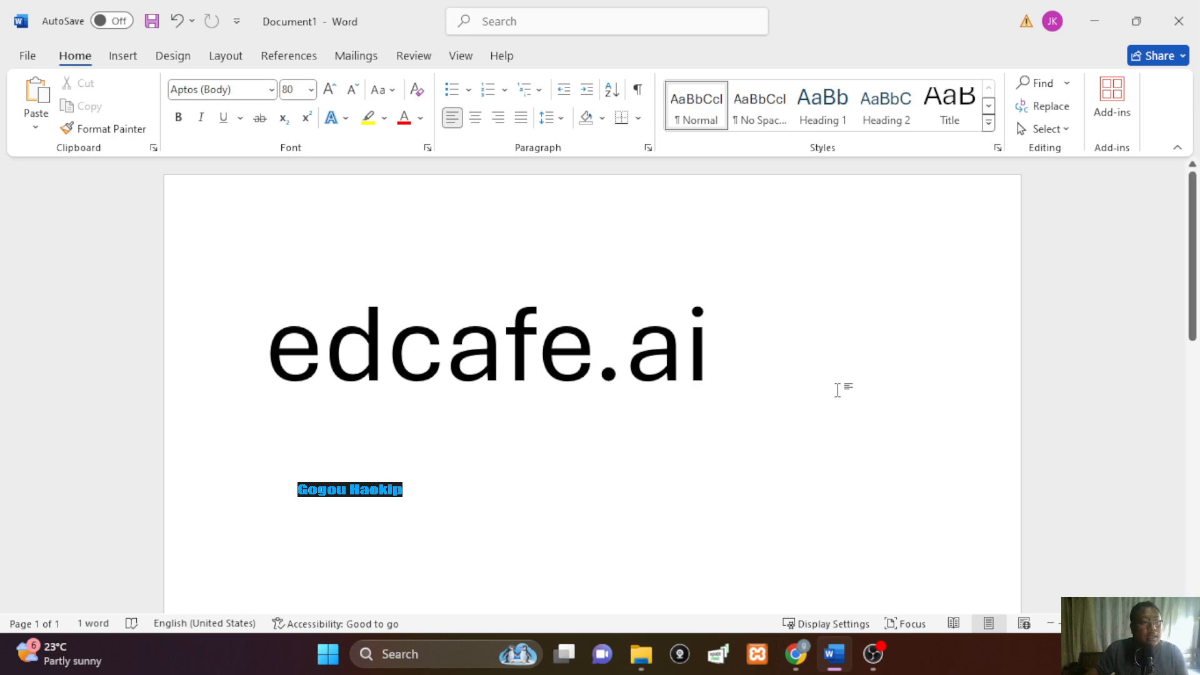
Bring the INTRO Google Slides window back to the front and open a new browser tab
click(796, 654)
click(738, 581)
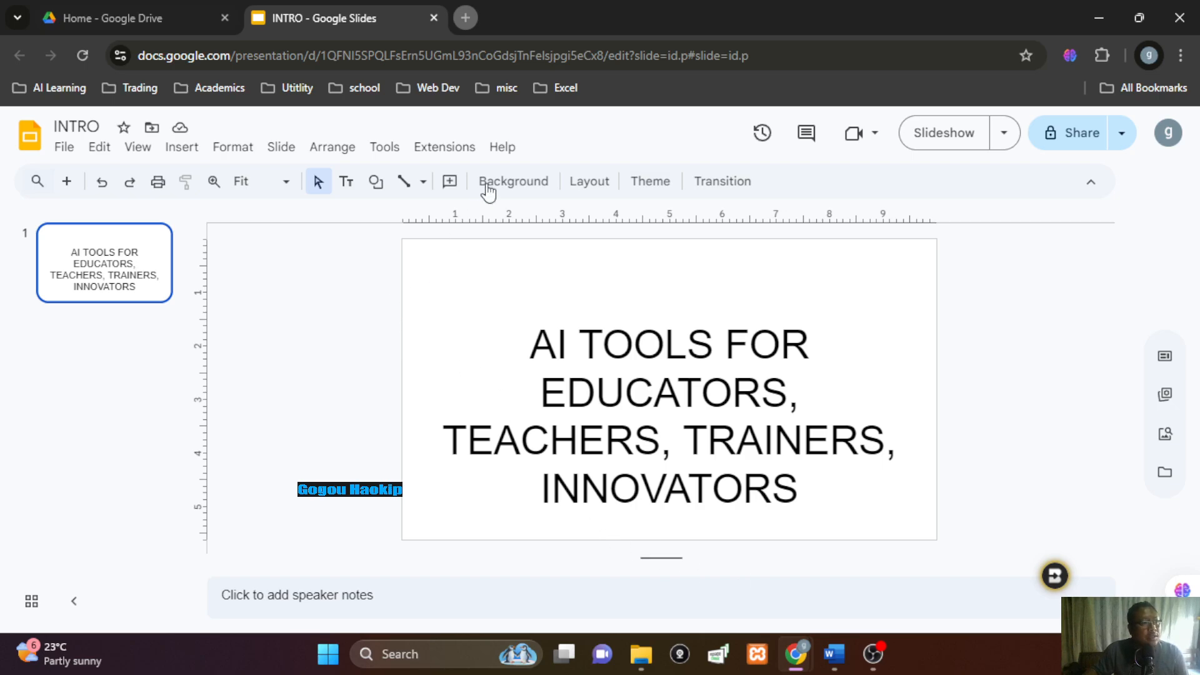
click(465, 16)
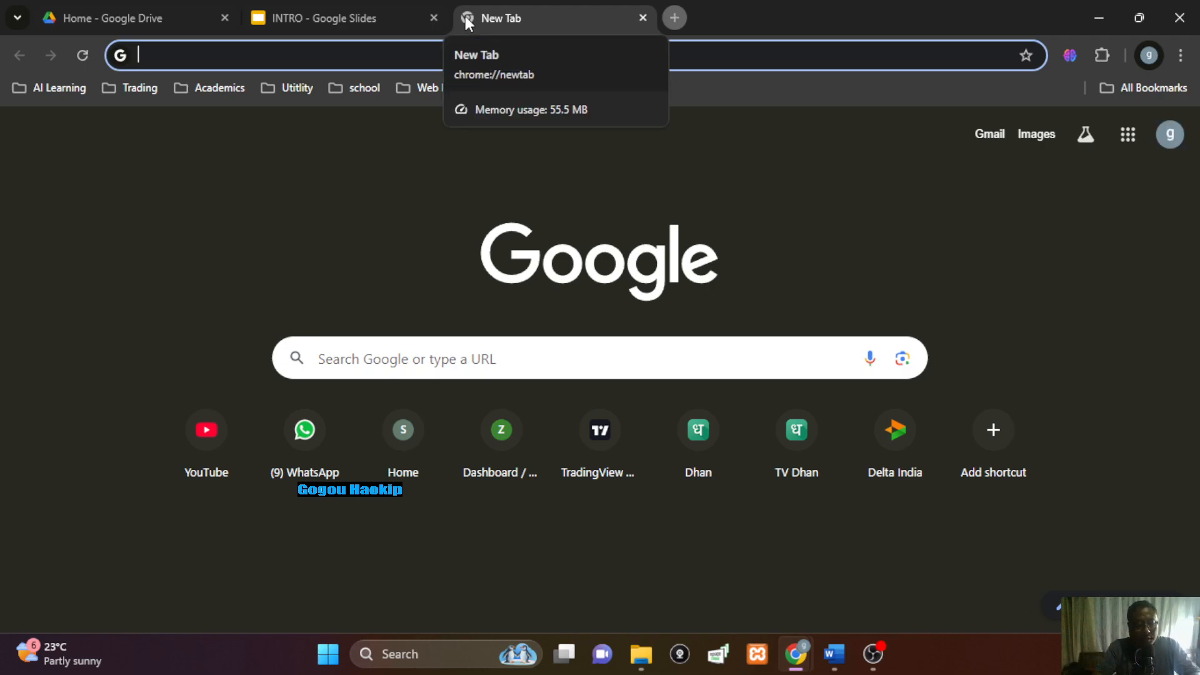
Load edcafe.ai and go to its Log in page
text(edcafe)
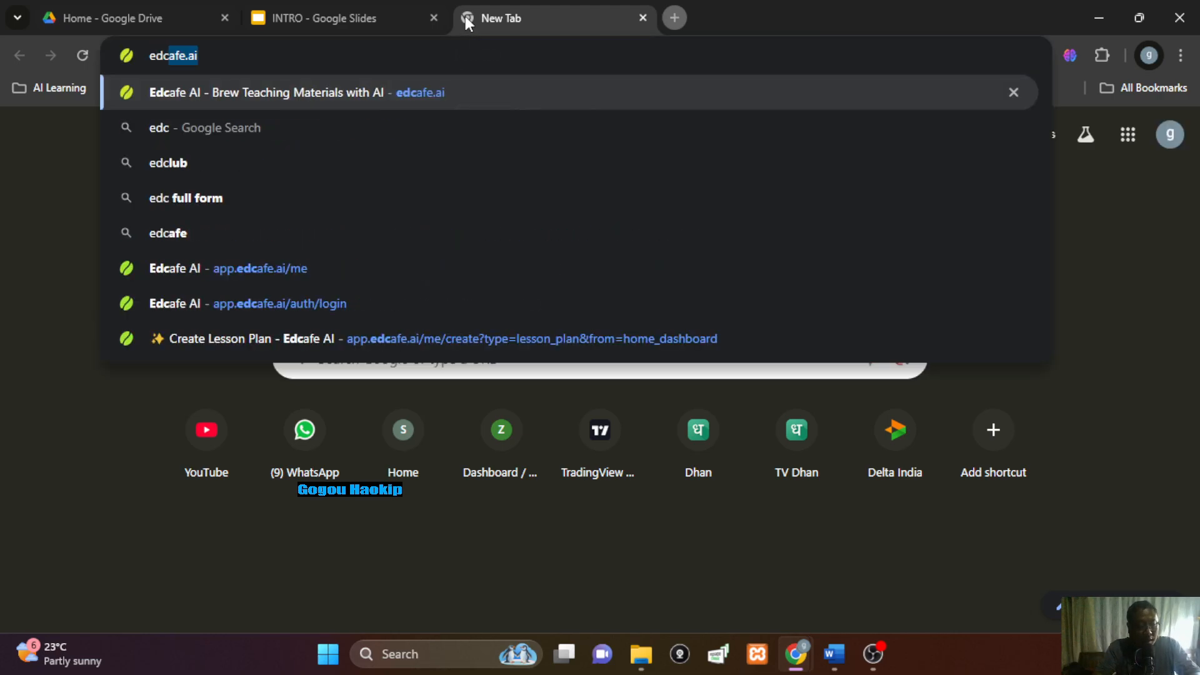
text(.ai)
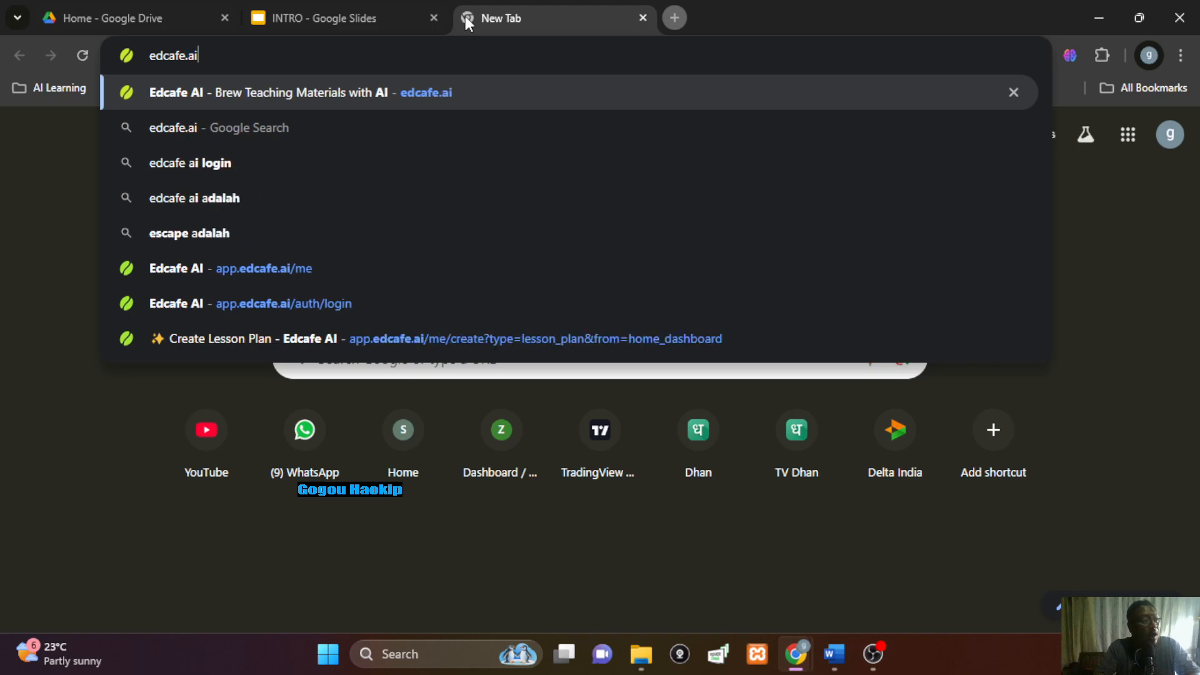
key(Return)
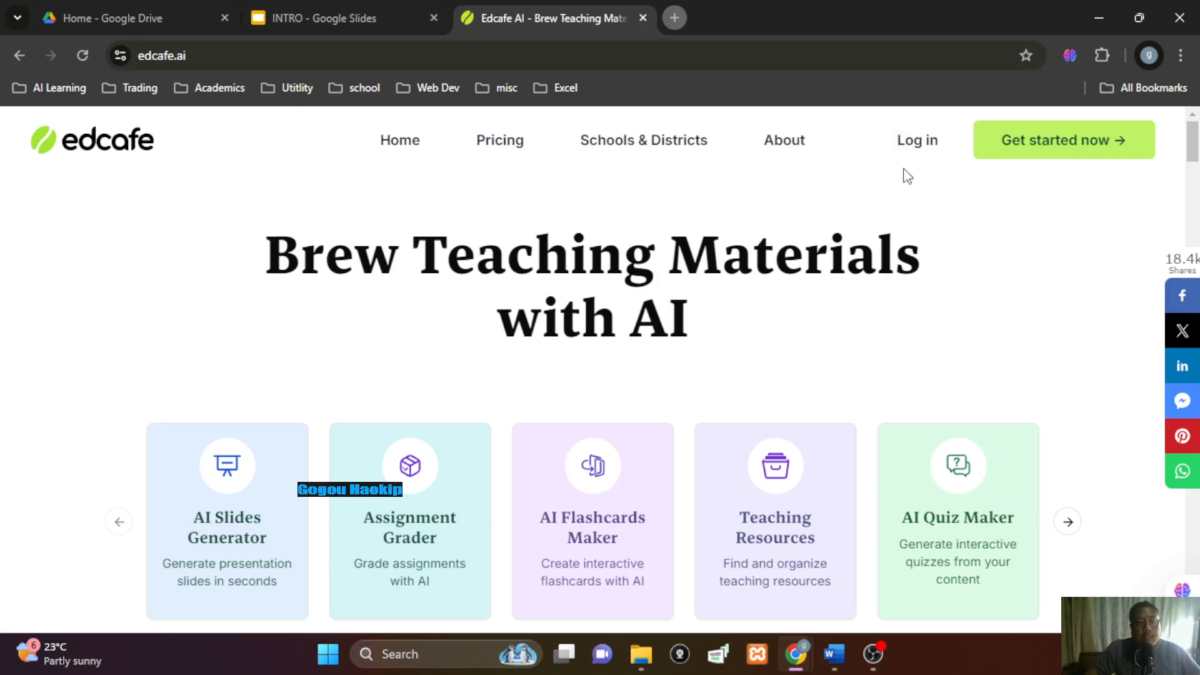
click(921, 149)
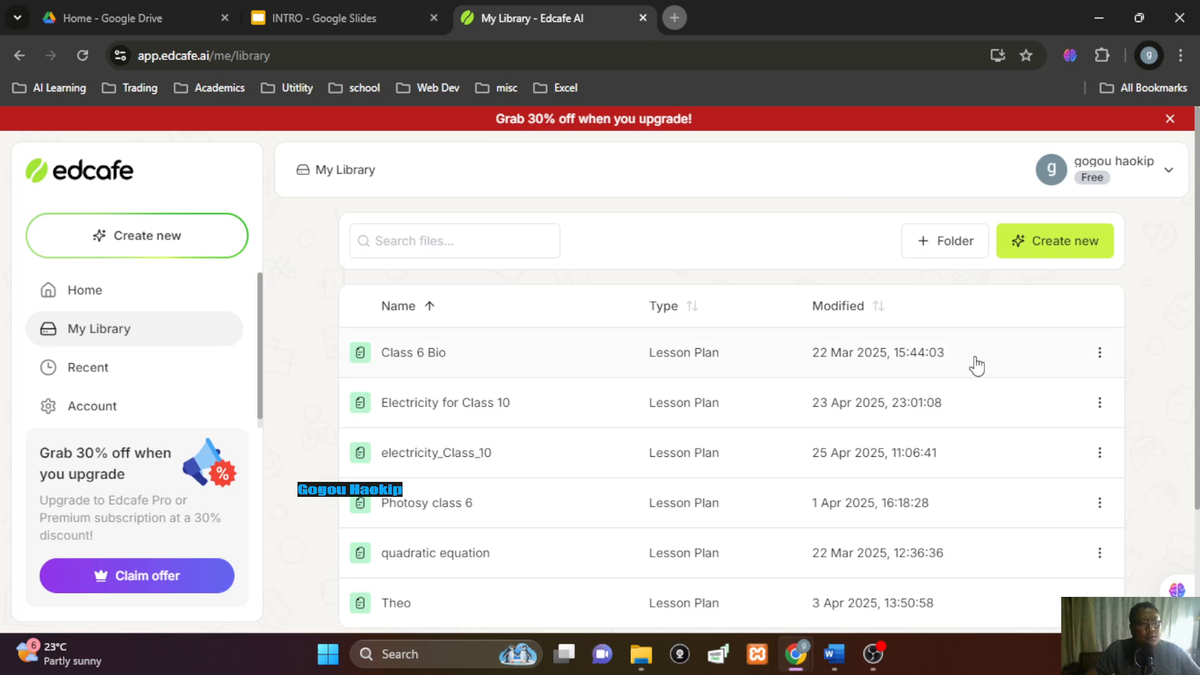
Scan the My Library list and open the options menu for Electricity for Class 10
scroll(844, 429, down, 3)
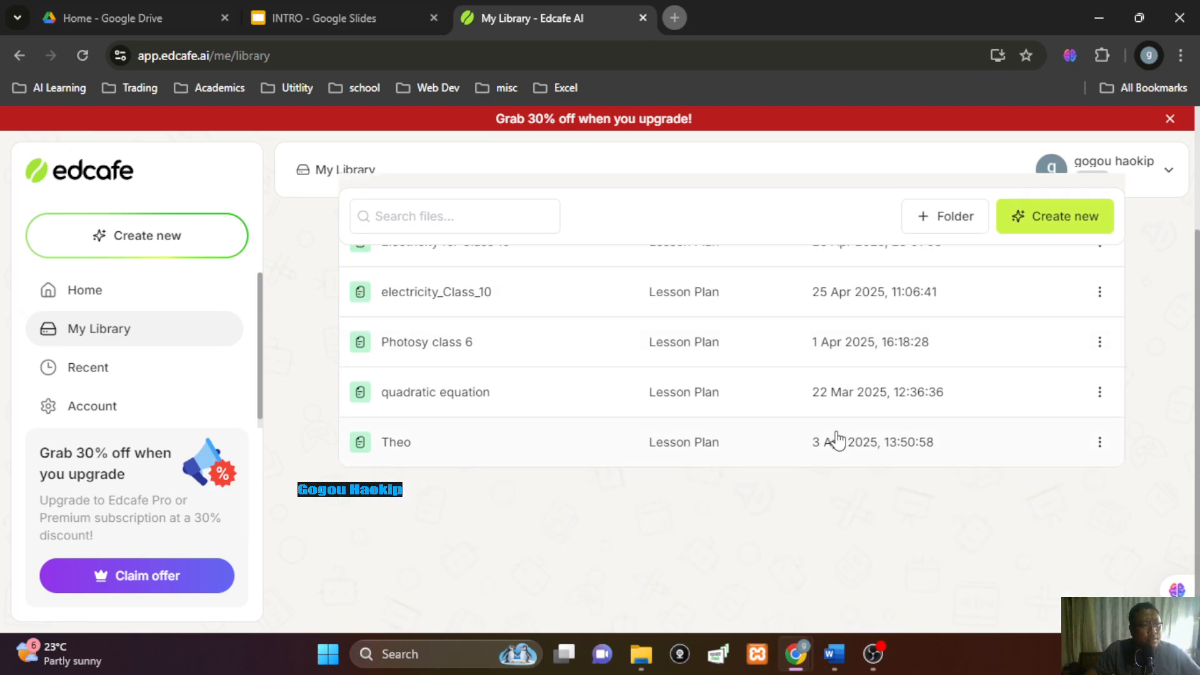
scroll(837, 440, up, 2)
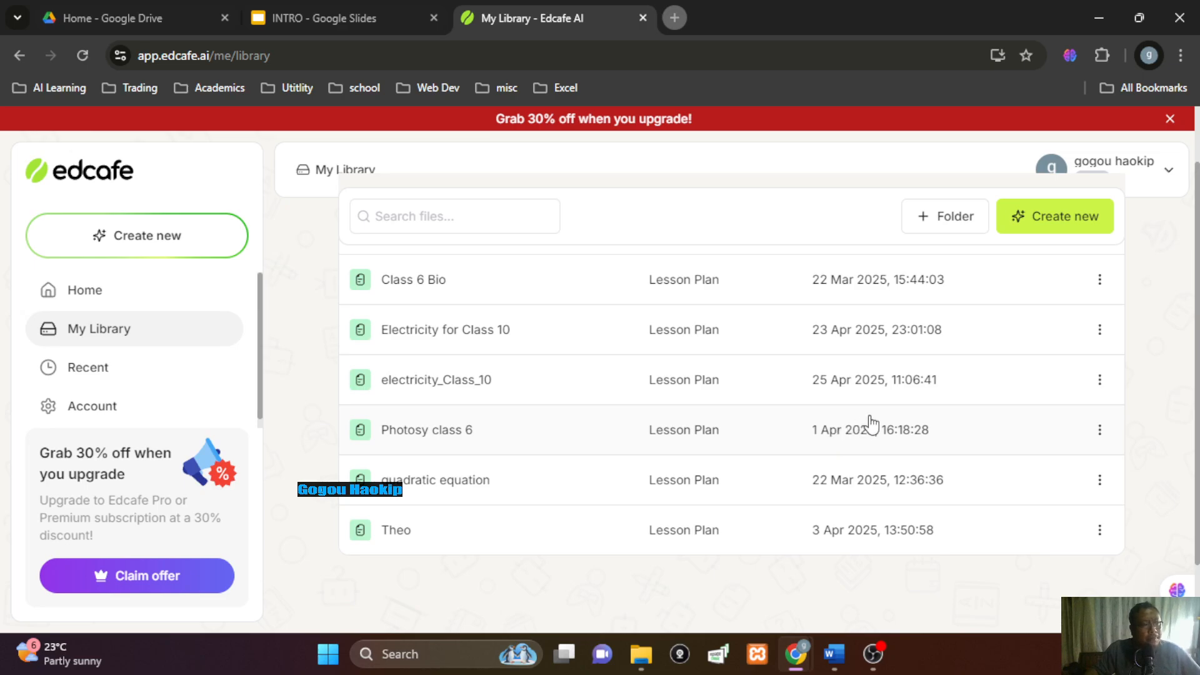
click(1099, 330)
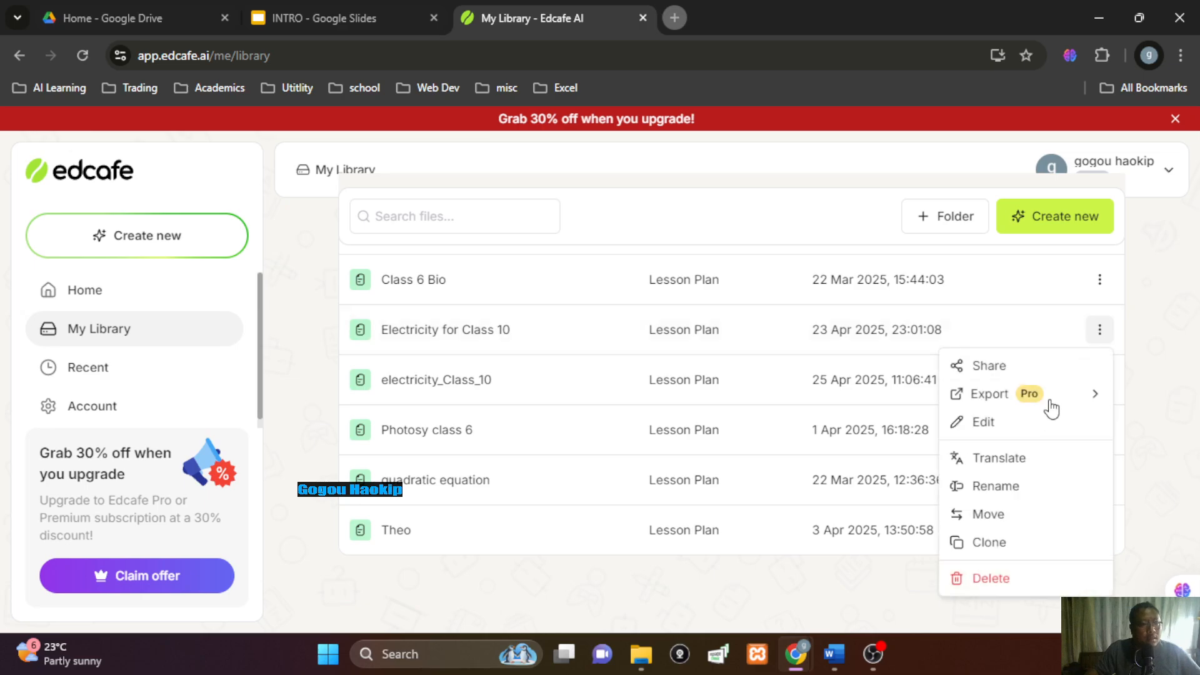
Delete Electricity for Class 10 and electricity_Class_10, leaving four plans in My Library
click(993, 579)
click(538, 412)
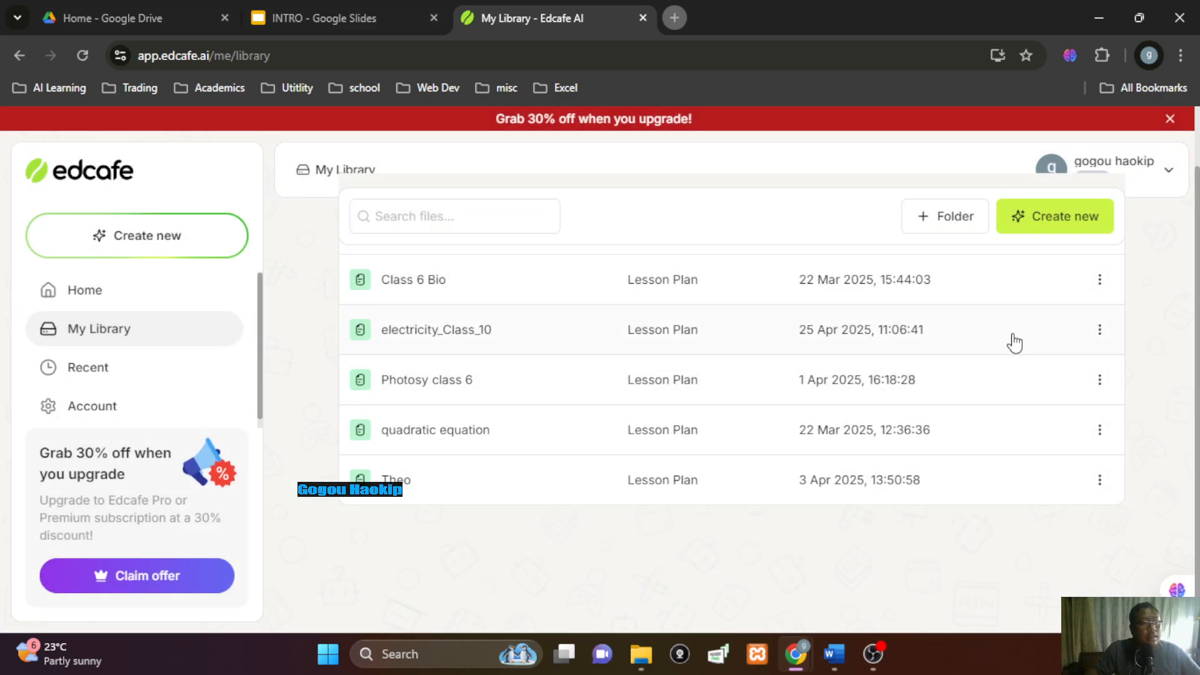
click(1099, 335)
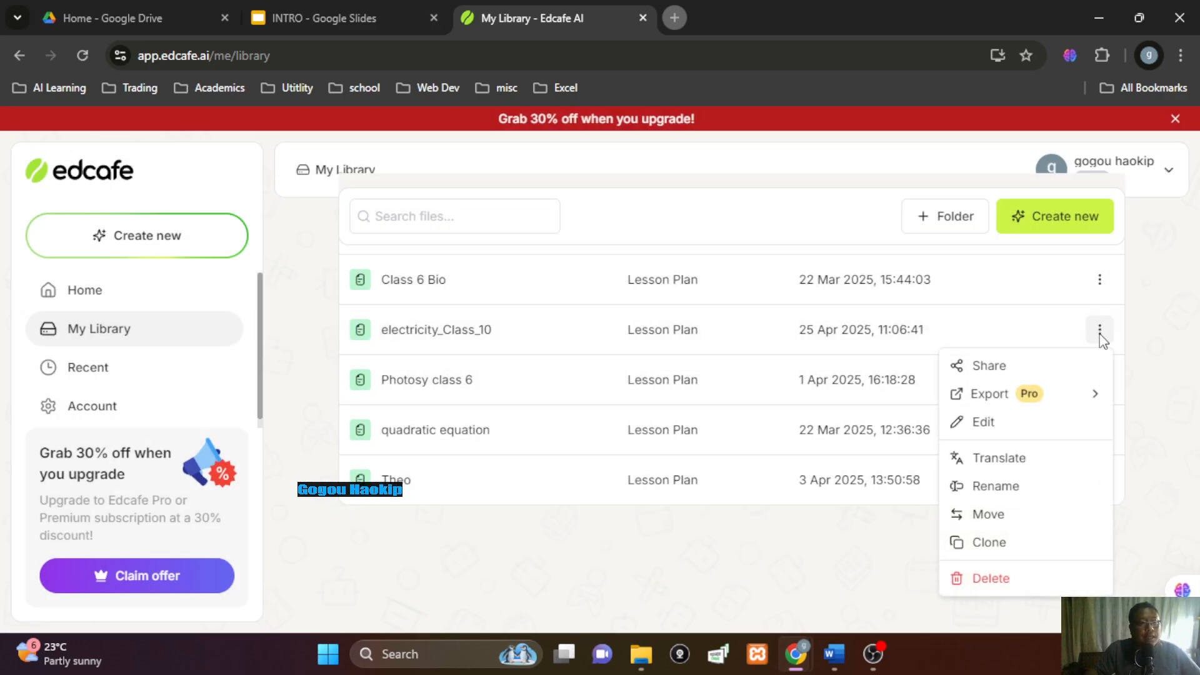
click(991, 579)
click(527, 410)
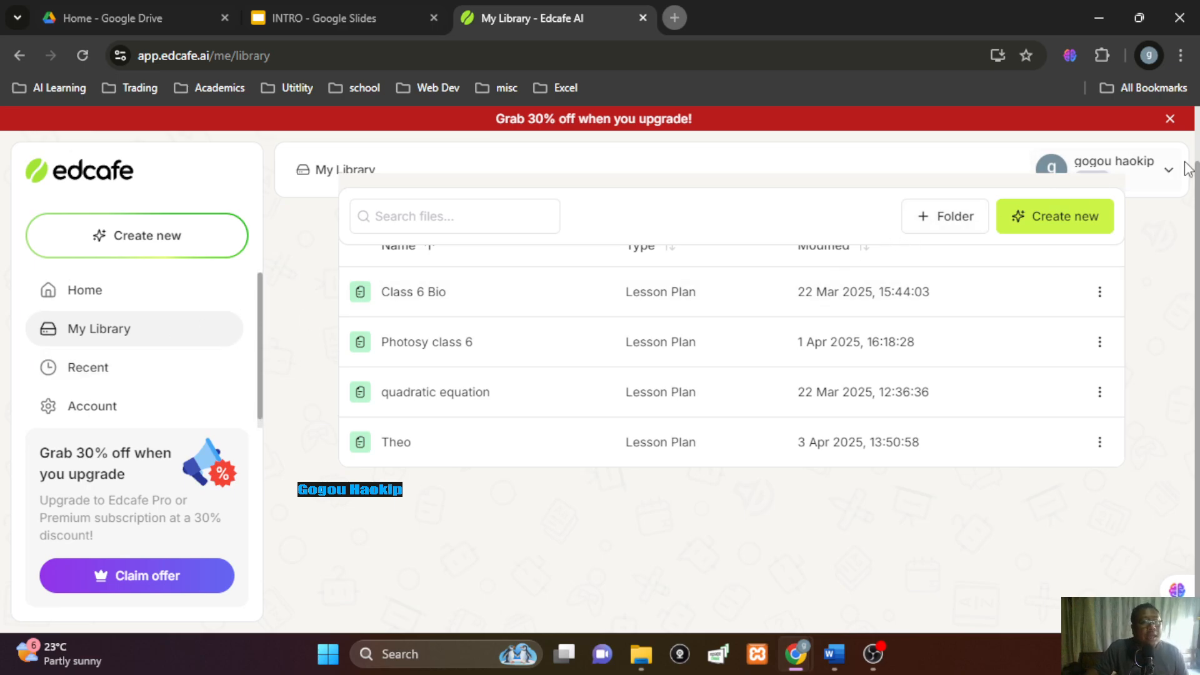
click(1166, 172)
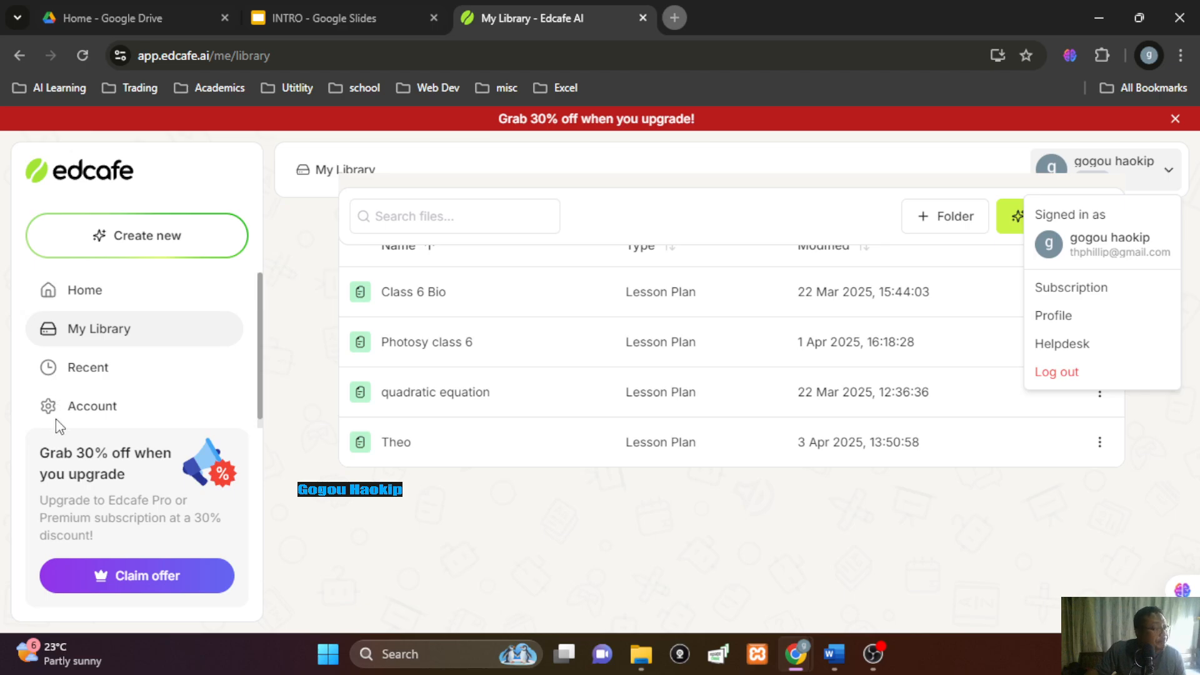
Dismiss the account menu and bring up the Create new chooser from the sidebar
click(157, 240)
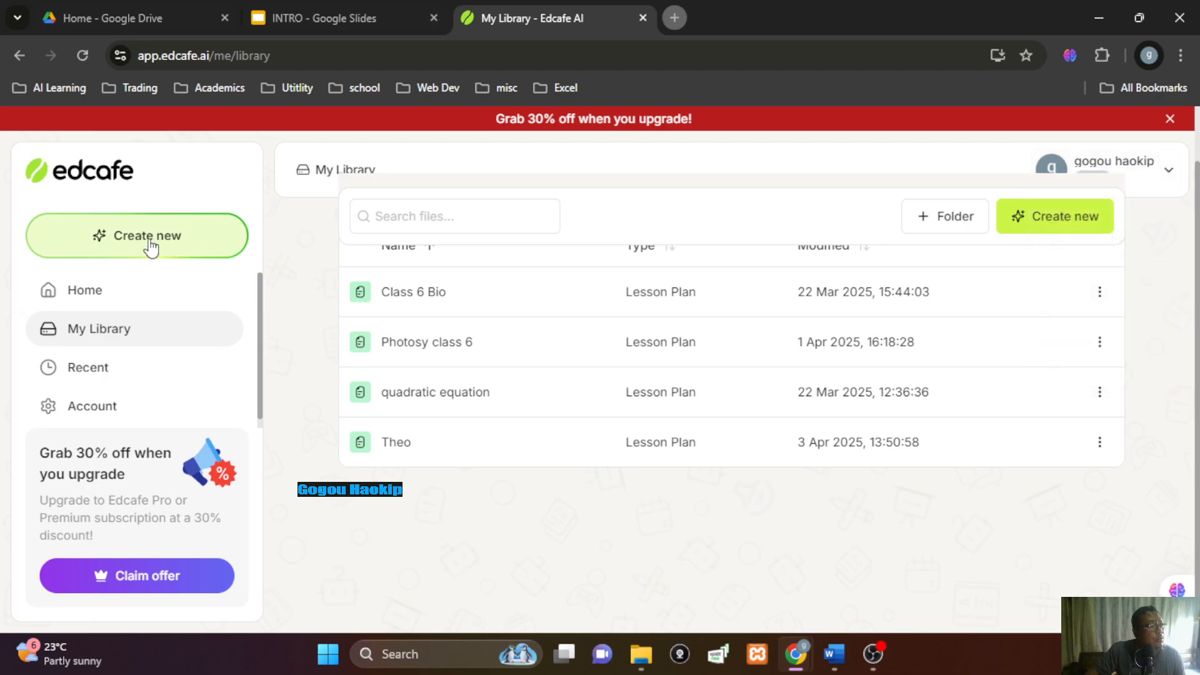
click(149, 241)
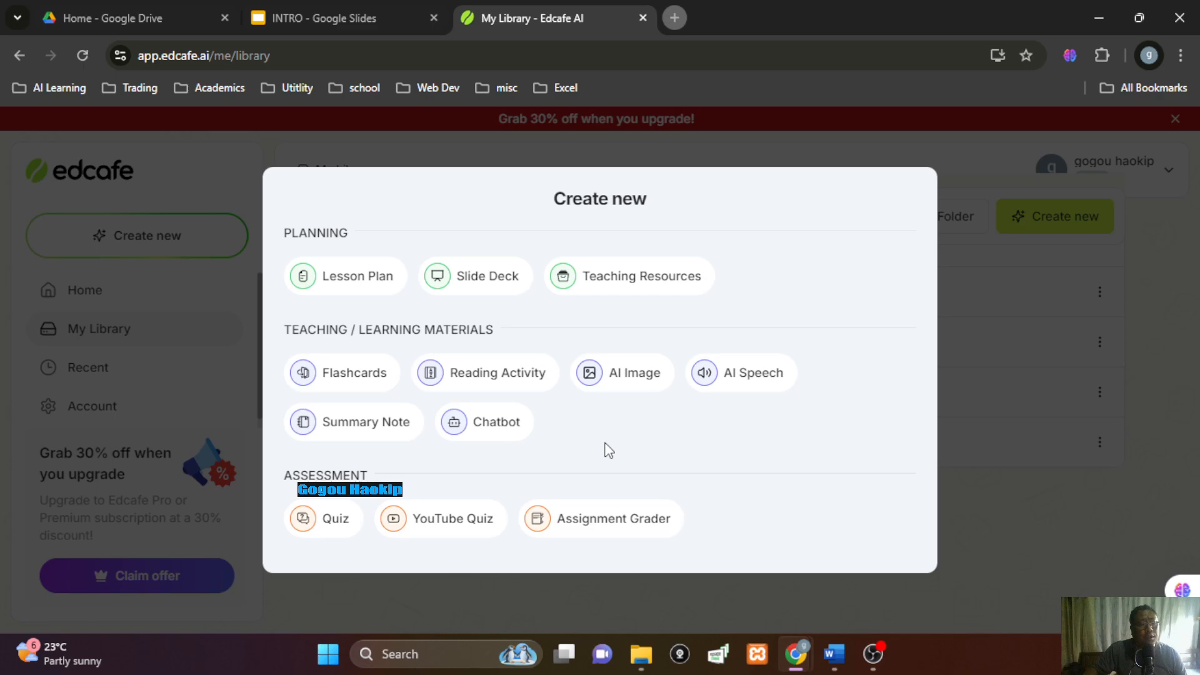
Choose Lesson Plan under Planning in the Create new dialog
click(352, 286)
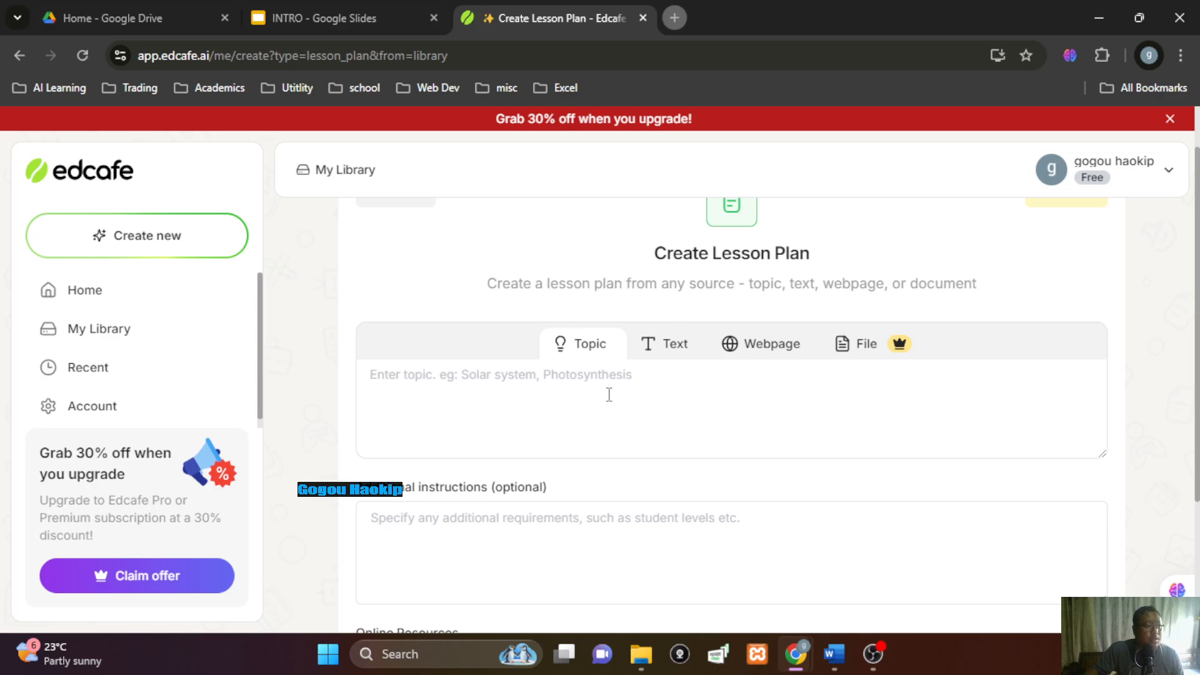
scroll(683, 415, up, 1)
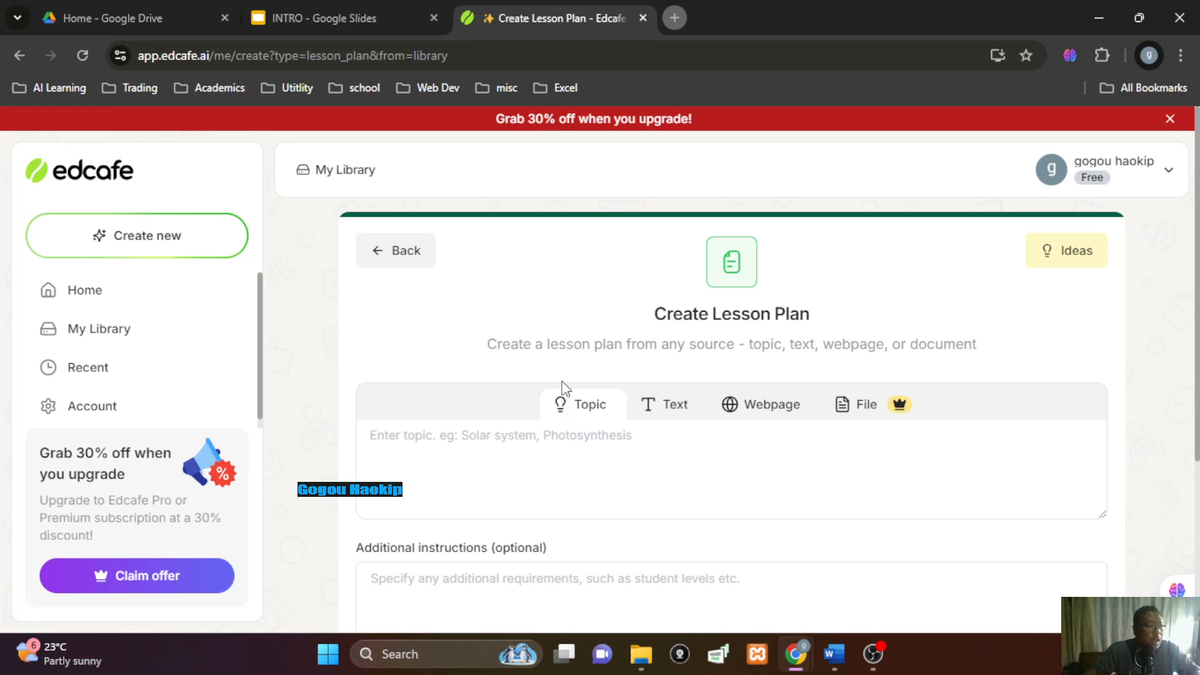
click(530, 452)
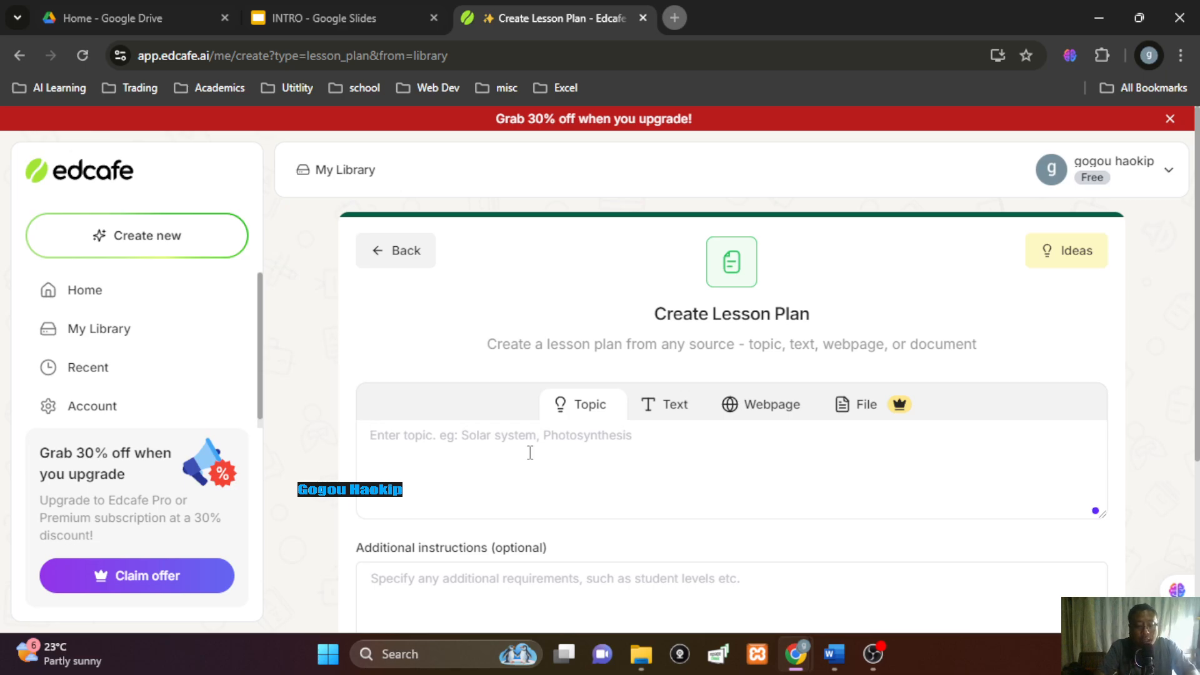
Fill the Topic box with Electricity, Current, Potential difference, Resistance, Ohm's law, series/parallel connection, heating, Fuse
text(Electr)
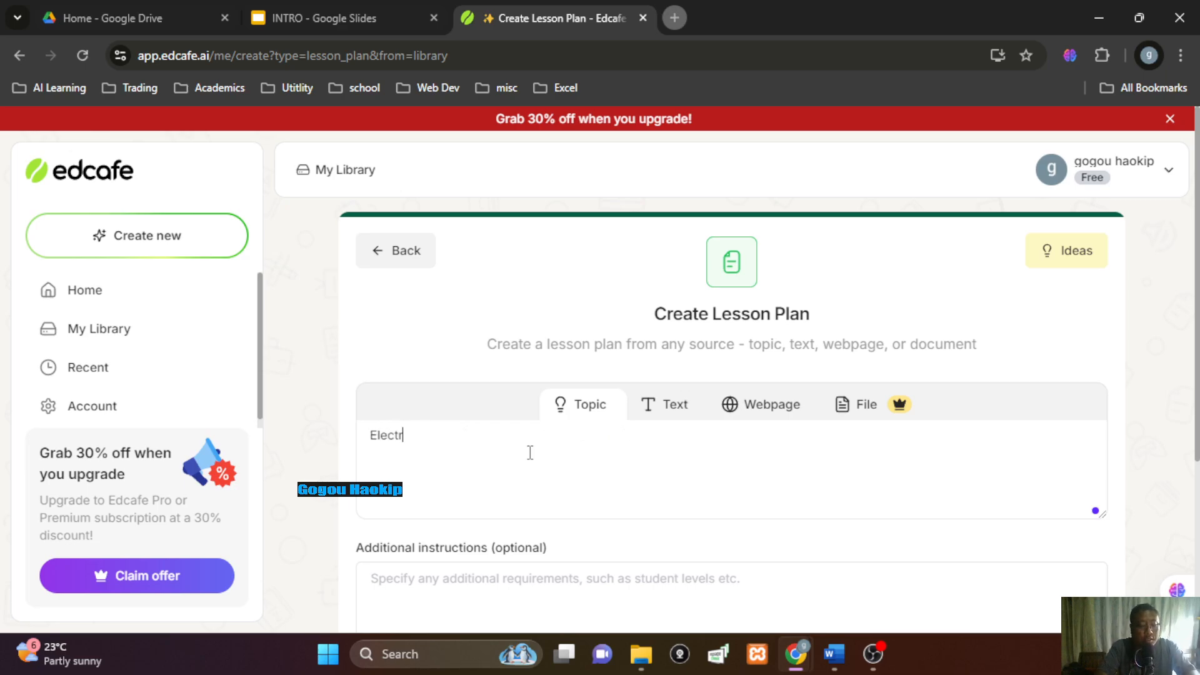
text(icity,)
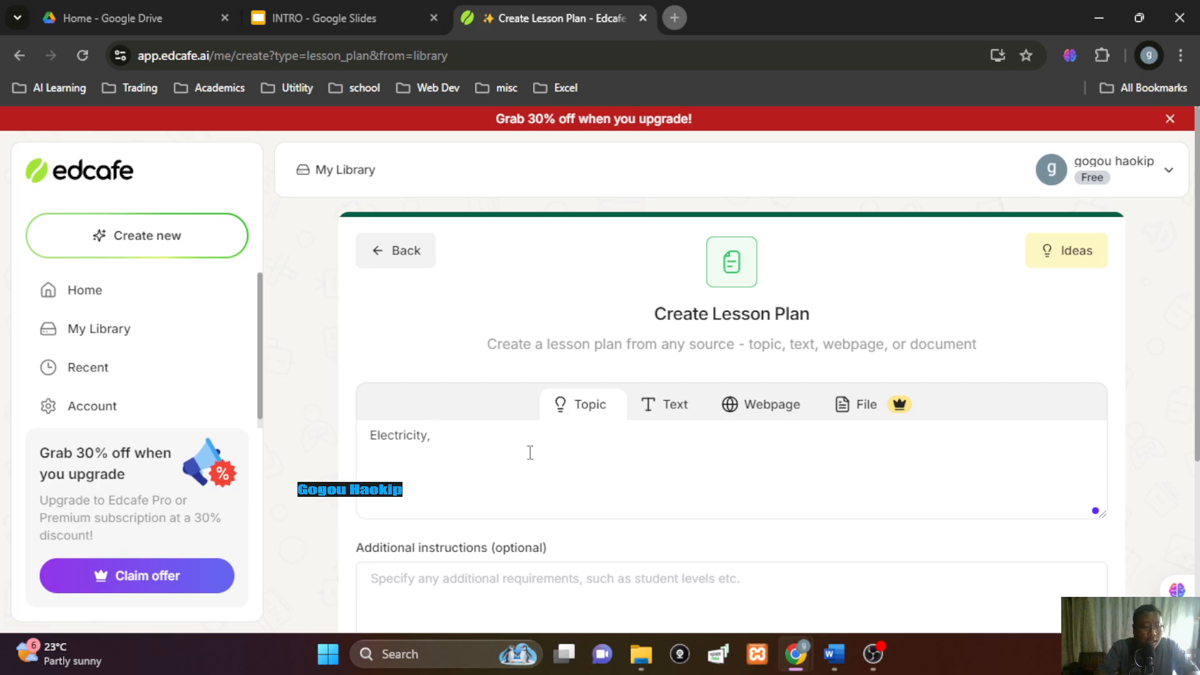
text(Current)
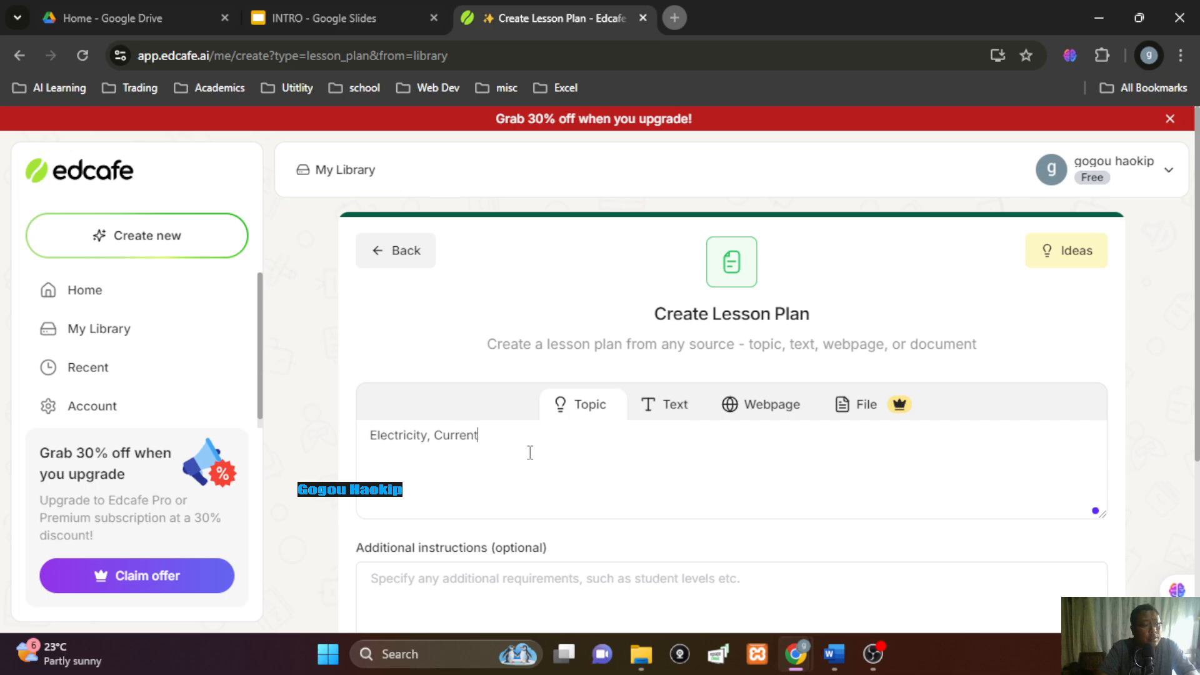
text(, Potem)
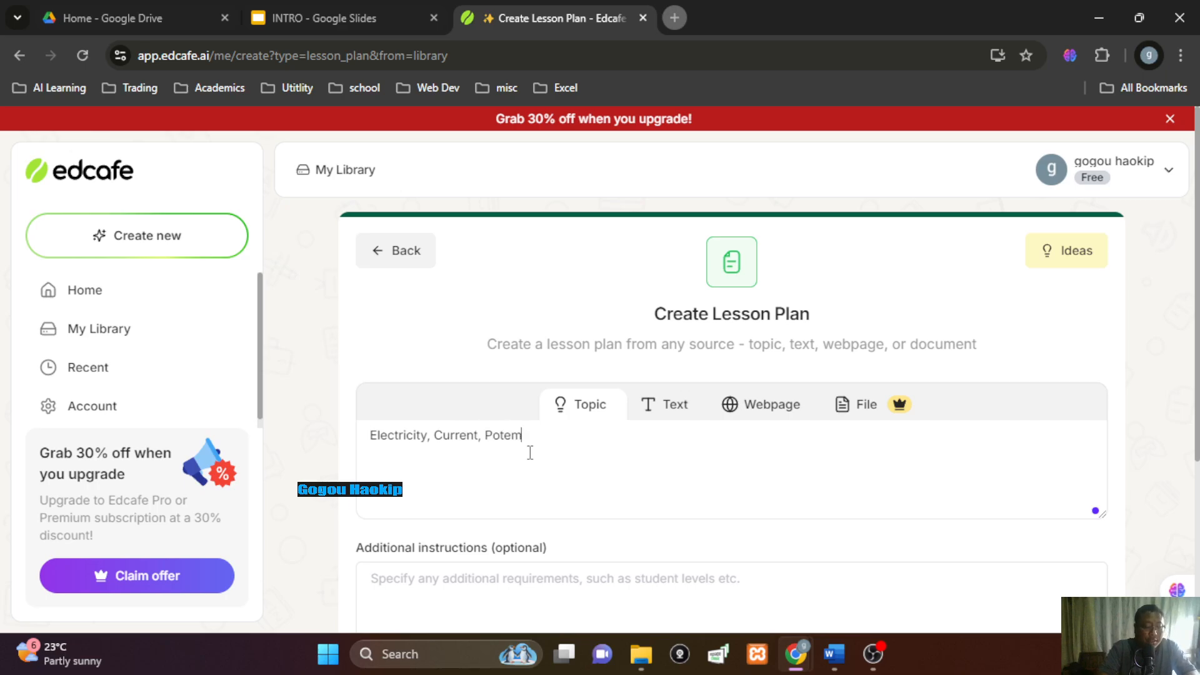
key(BackSpace)
text(ntail difference, Reisi)
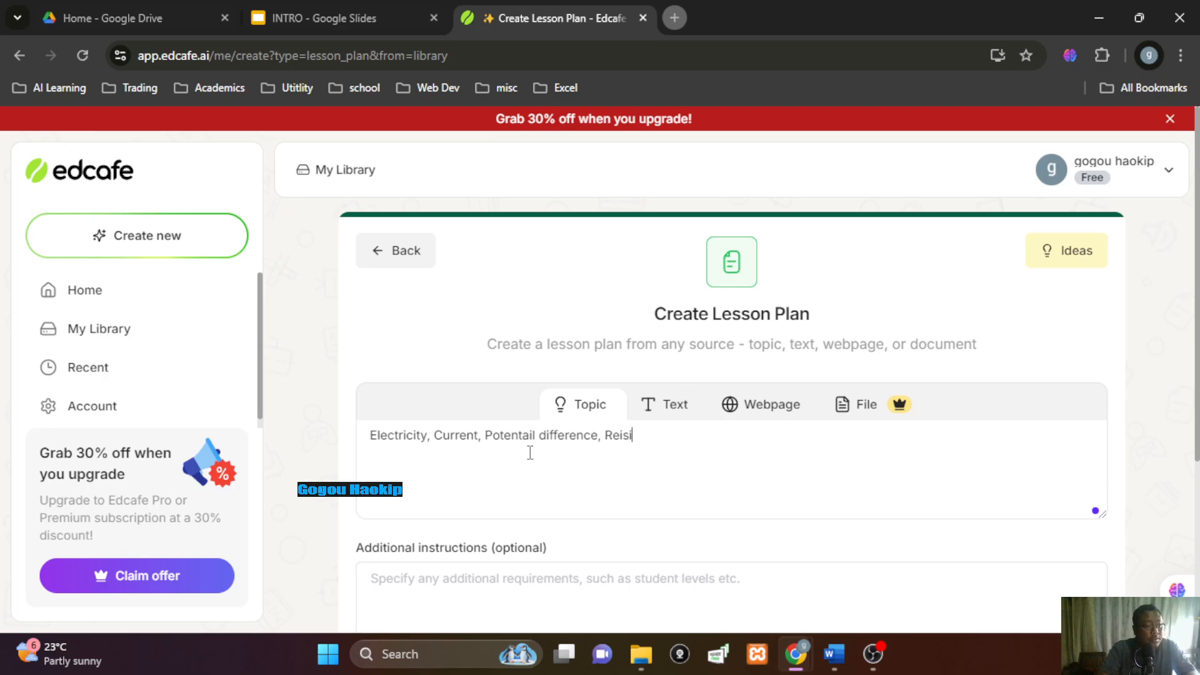
key(BackSpace)
key(BackSpace)
key(BackSpace)
text(sistance)
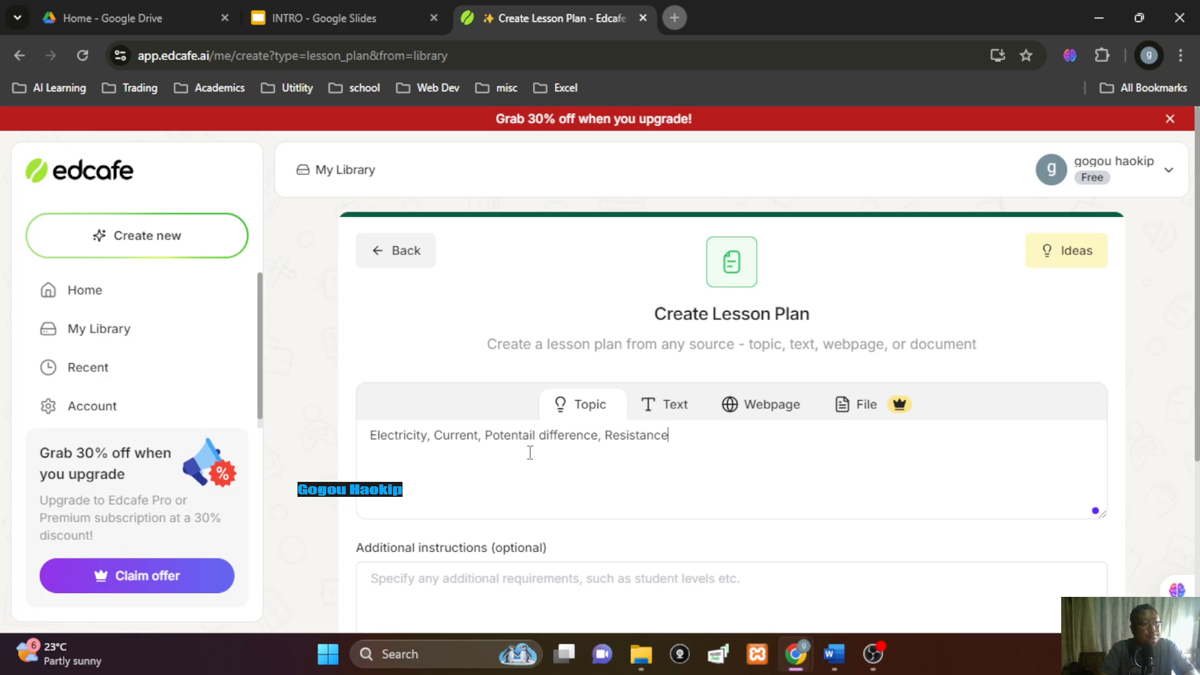
text(, Ohm)
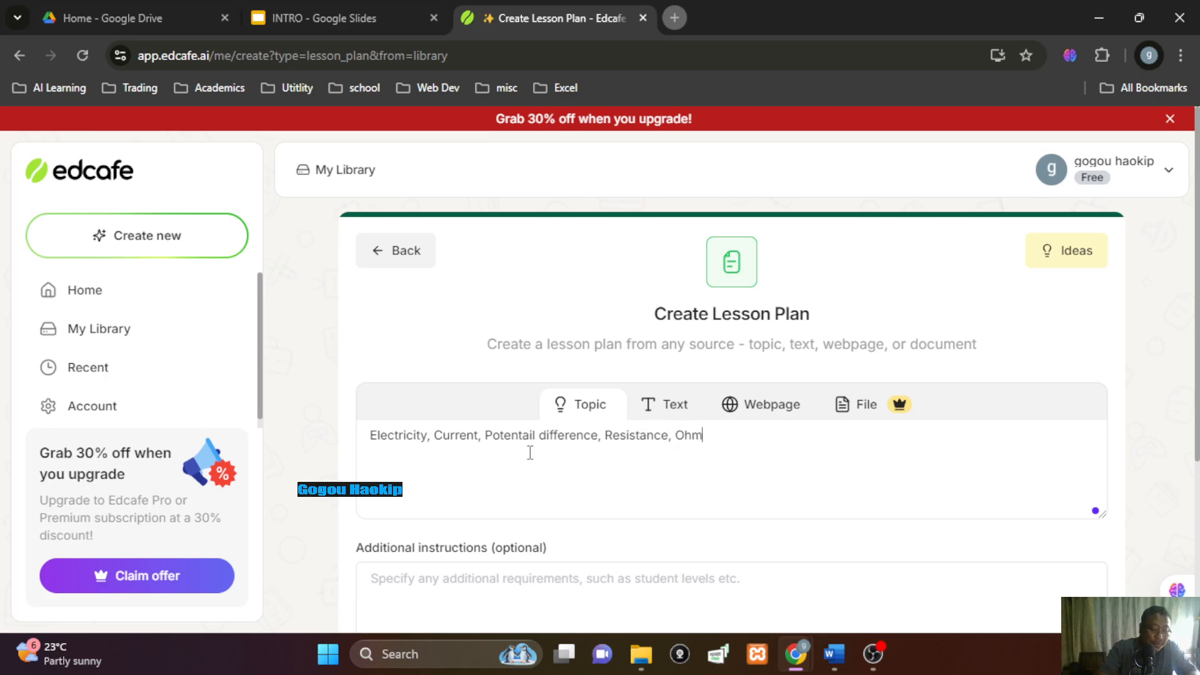
text('s law, Series and parallel Connection, )
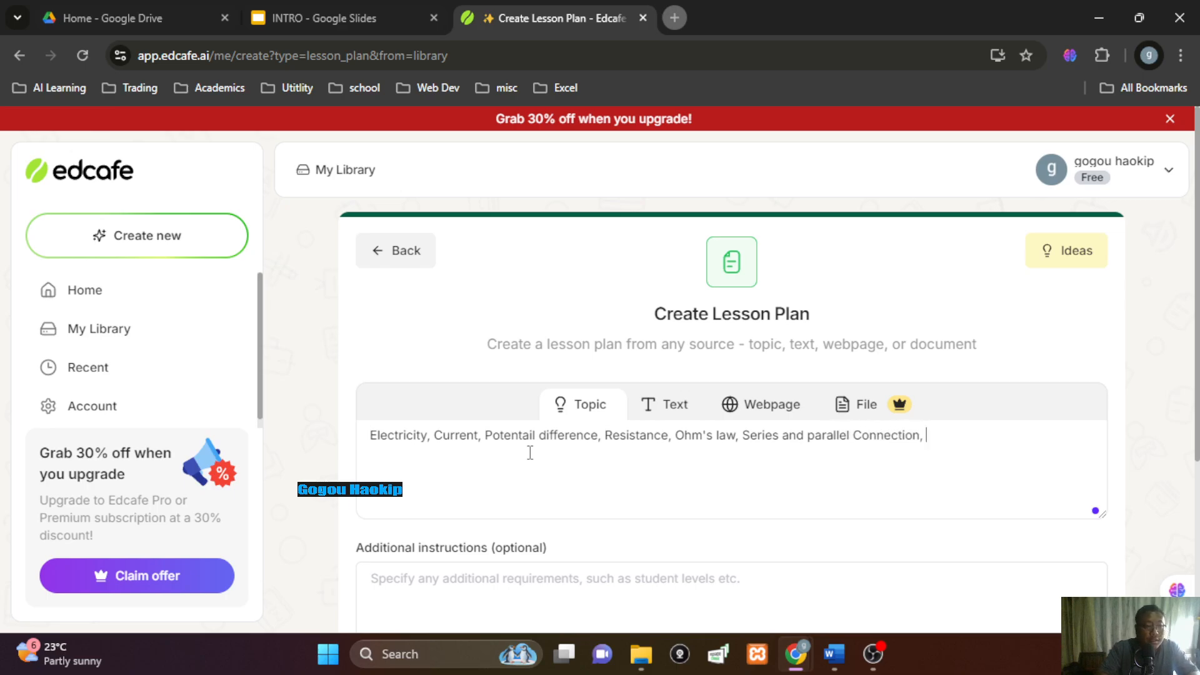
text(Heating electrc cu)
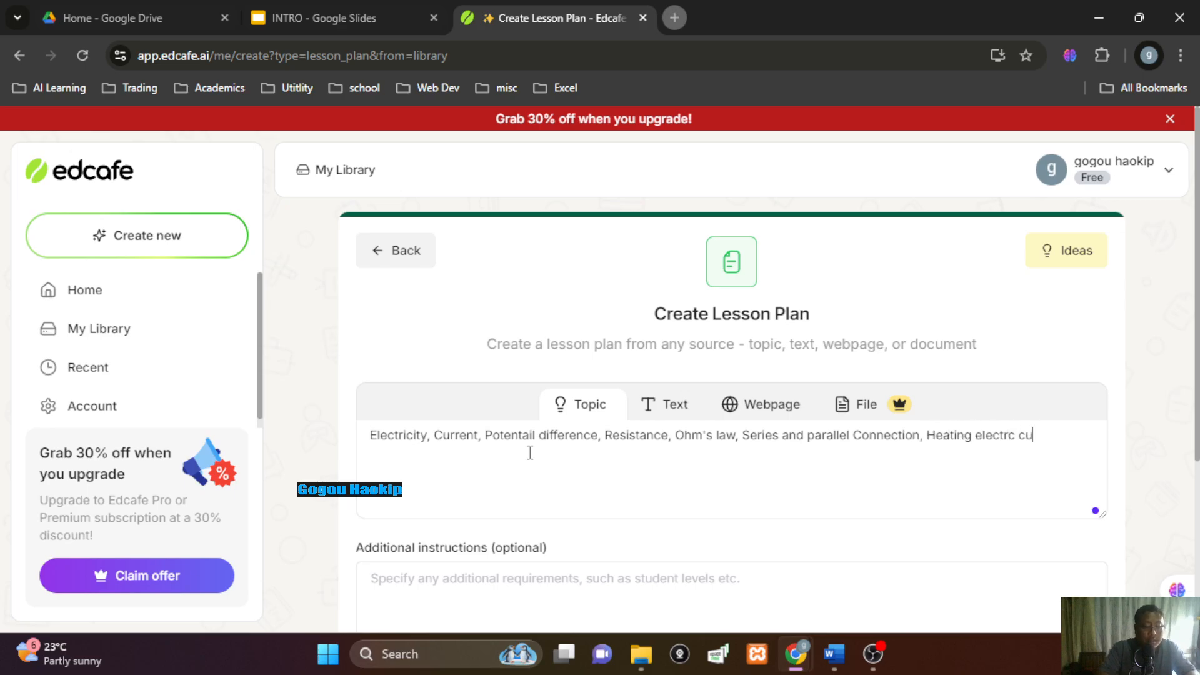
text(rrent,)
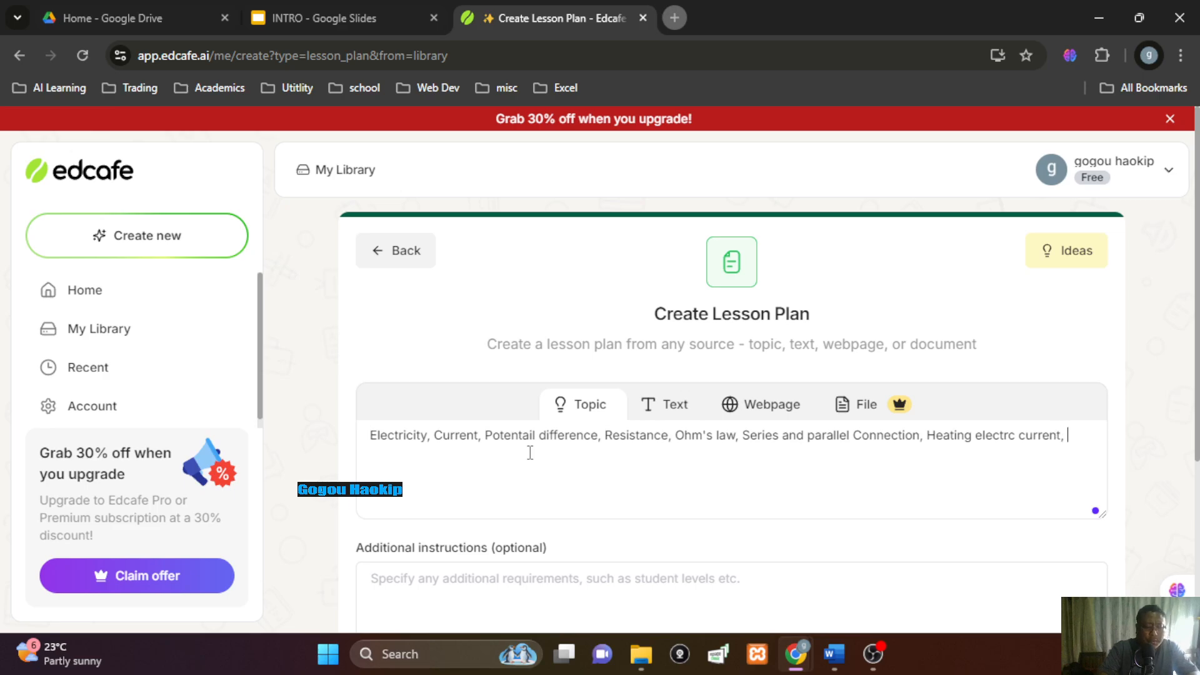
text( Fuse)
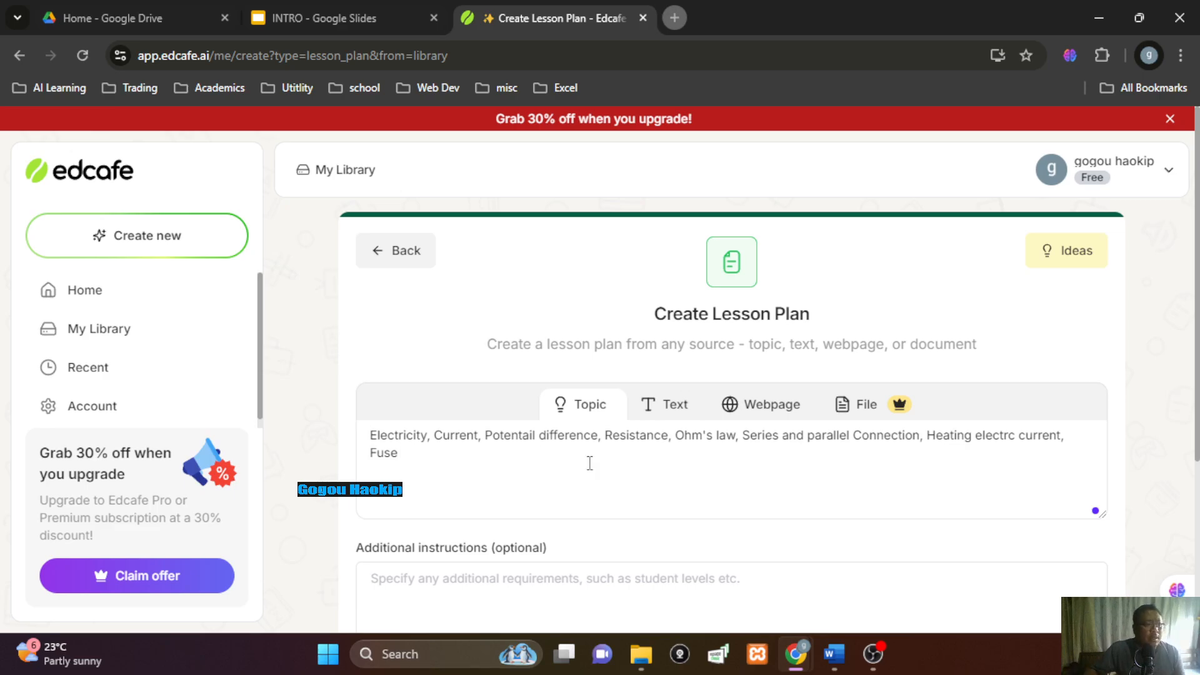
scroll(840, 431, down, 3)
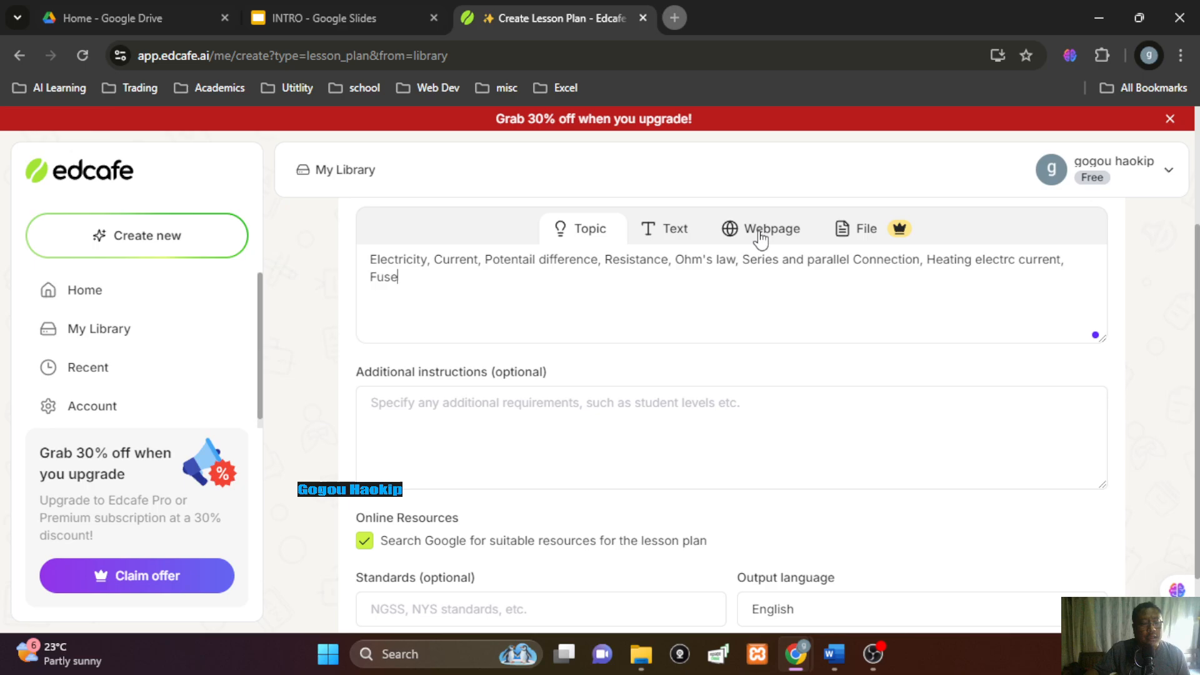
Enter 'Avarage' as the lesson plan's additional instructions
scroll(490, 423, down, 1)
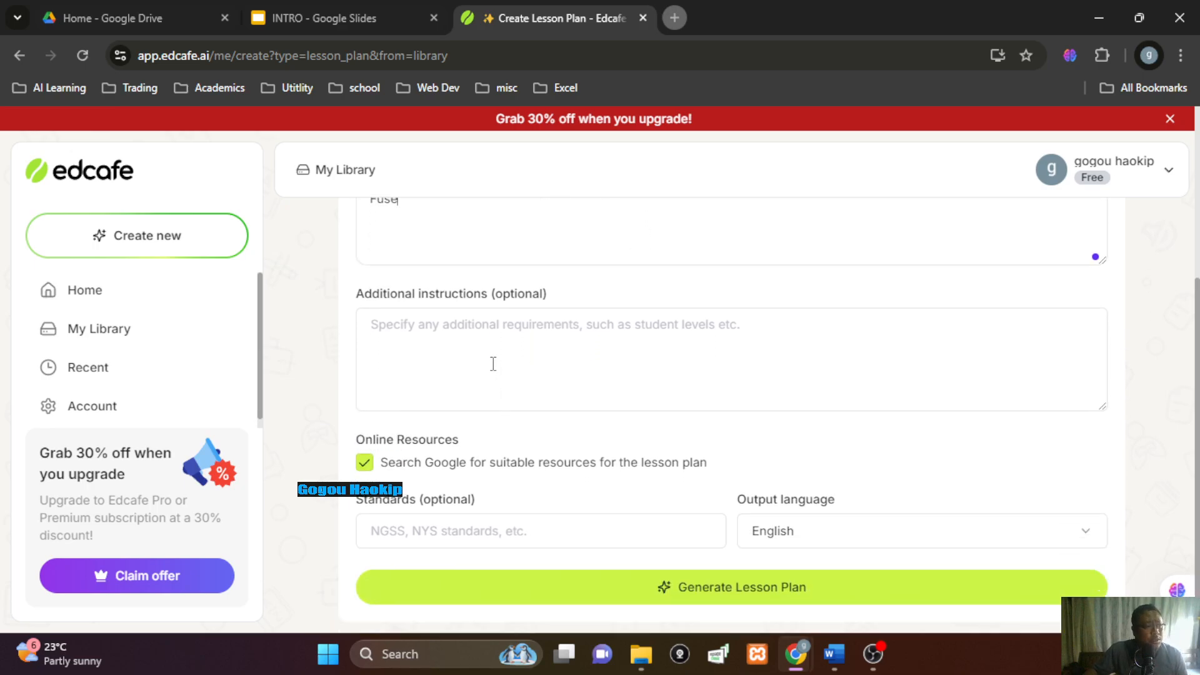
click(492, 330)
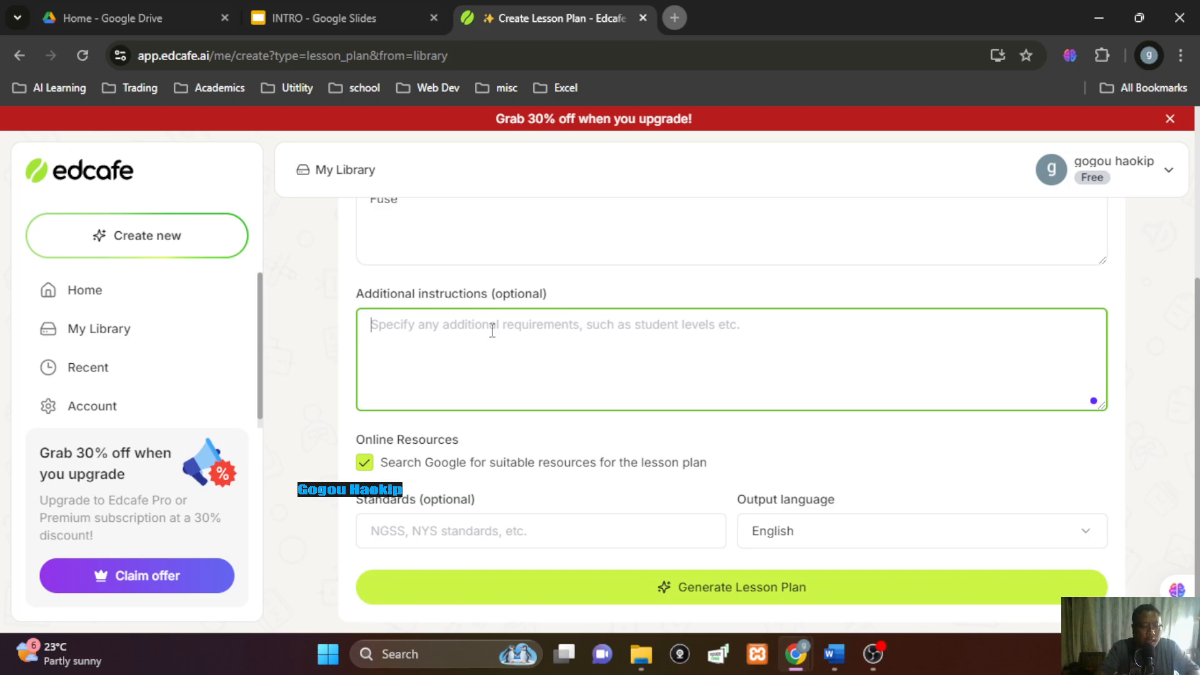
text(Avarage)
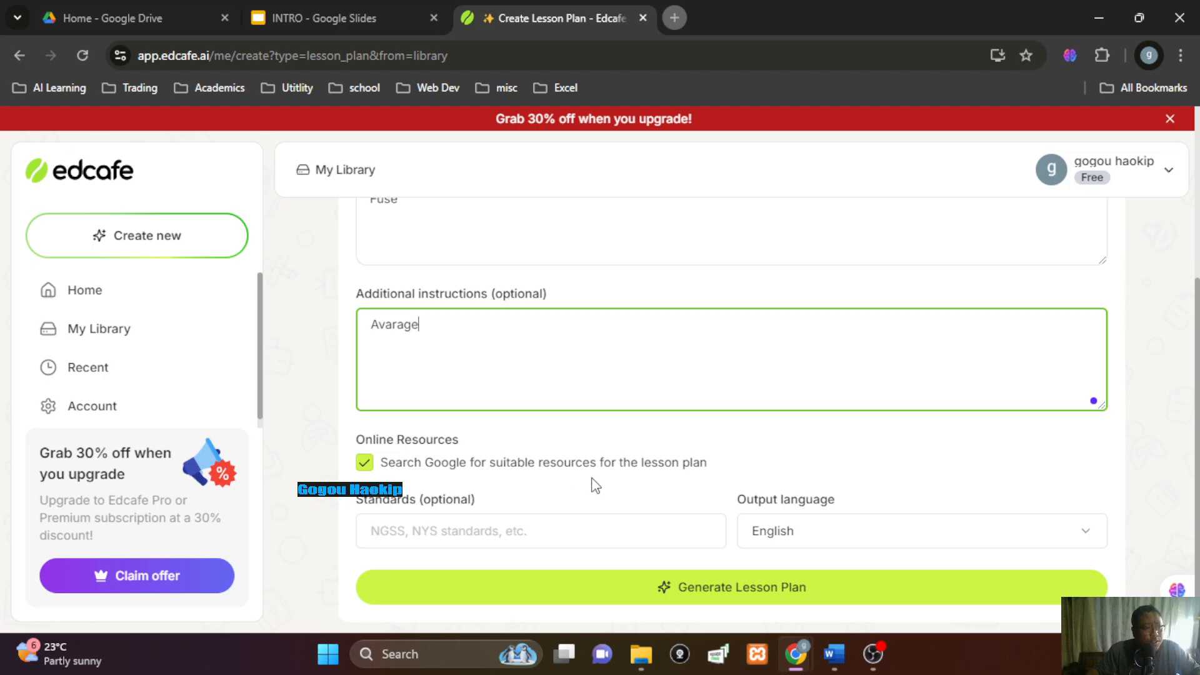
click(448, 536)
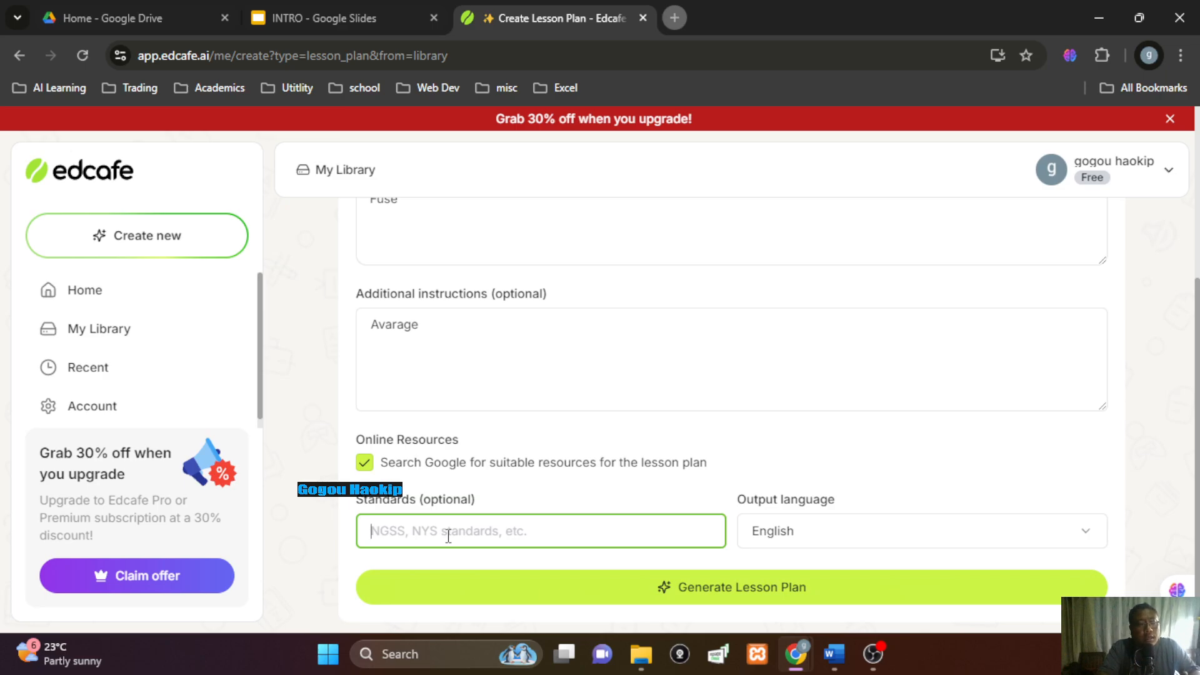
Set the standard to Class-10 and generate the lesson plan
text(Class)
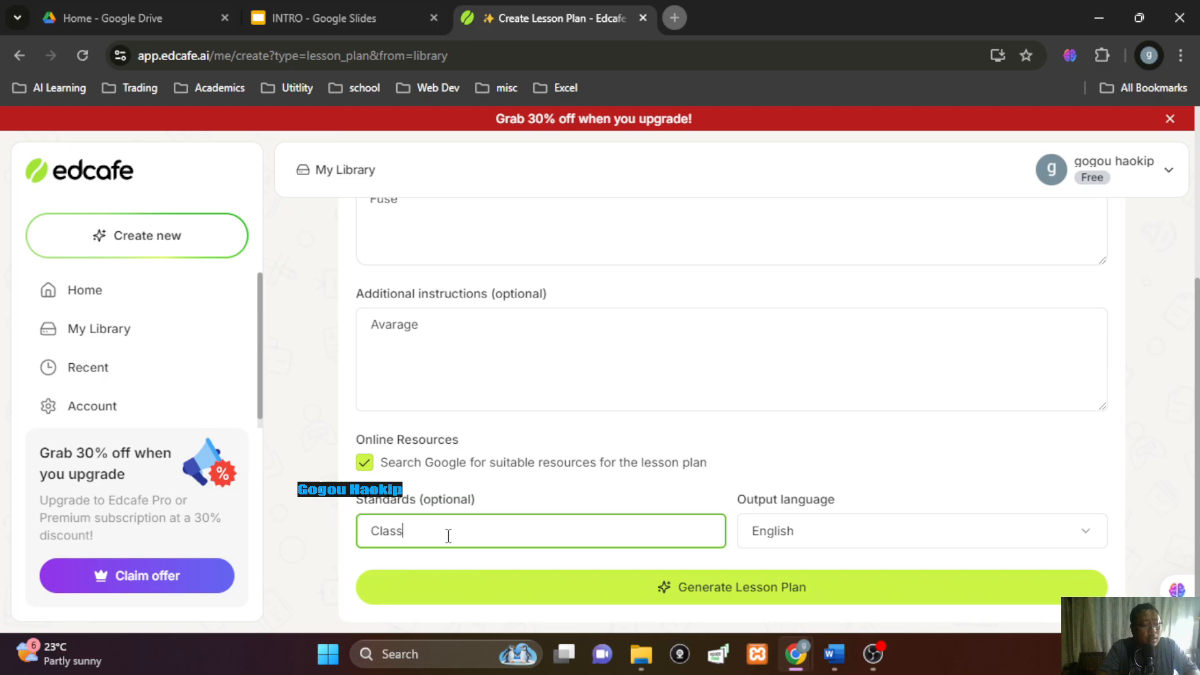
text(-10)
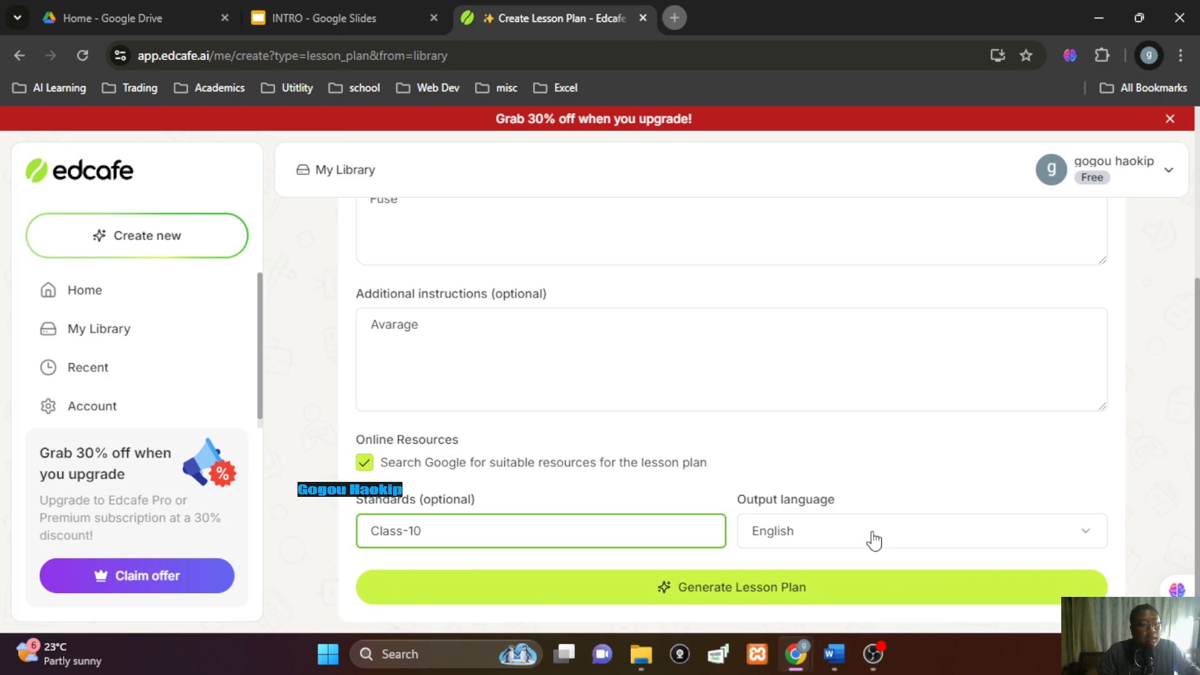
click(717, 602)
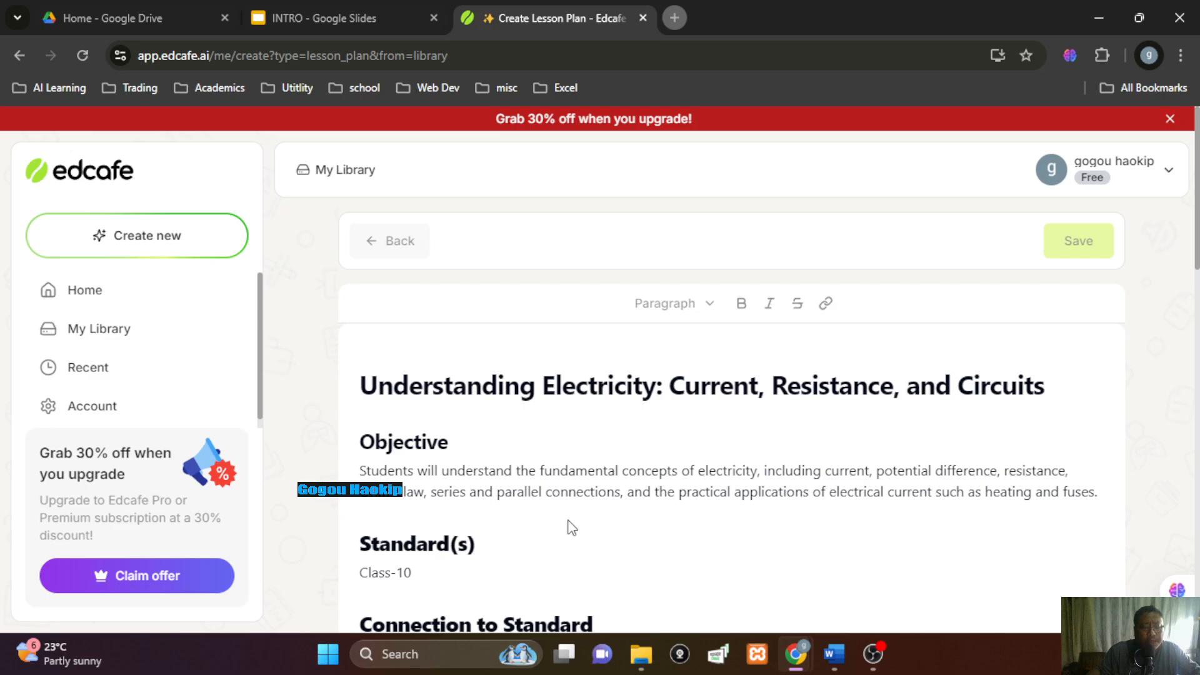
Scroll through the generated plan's objective, Connection to Standard and ten-term Vocabulary list
scroll(571, 527, down, 3)
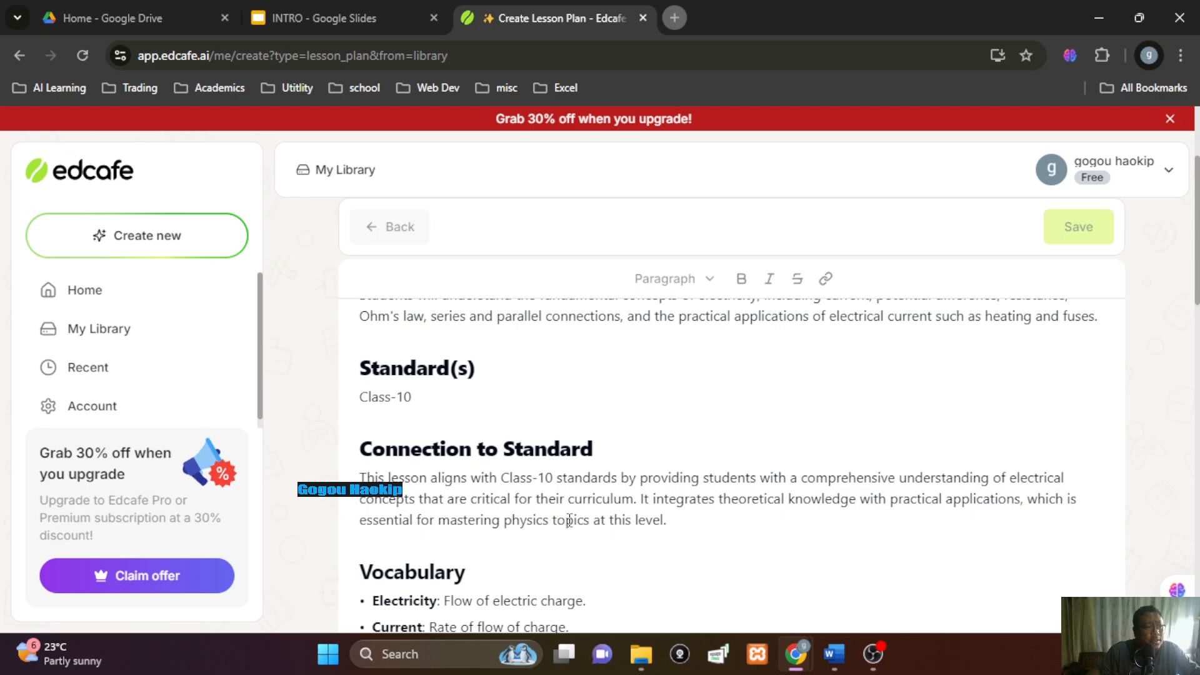
scroll(569, 521, down, 1)
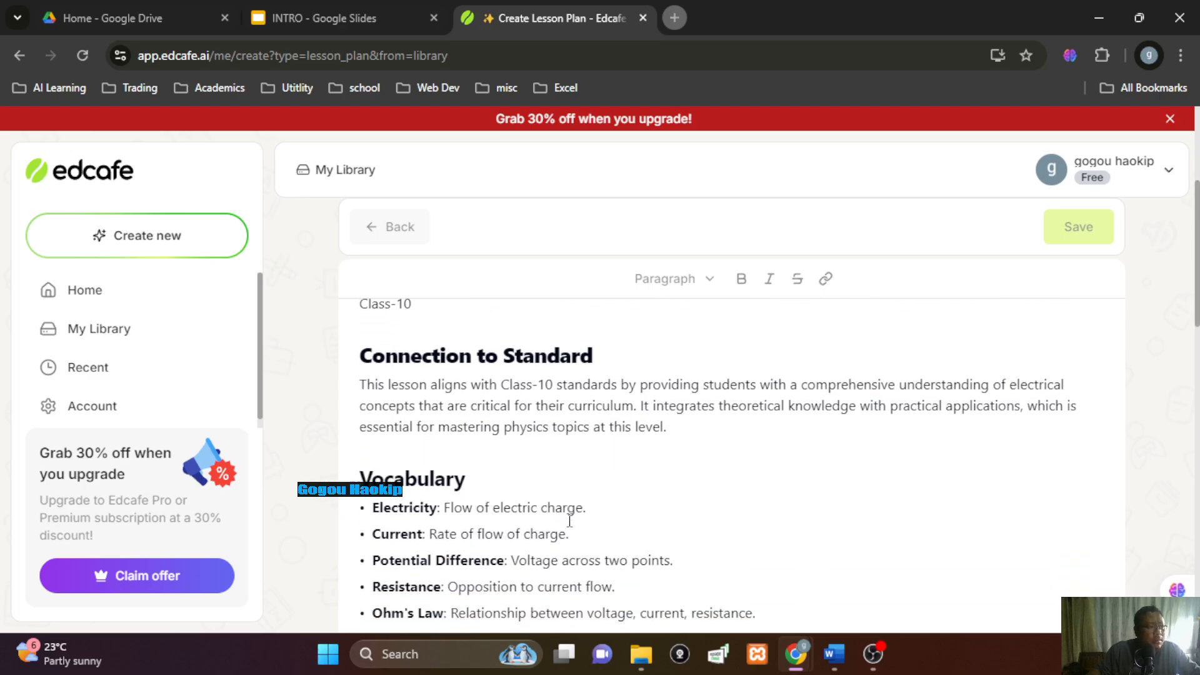
scroll(569, 521, down, 1)
scroll(568, 522, down, 1)
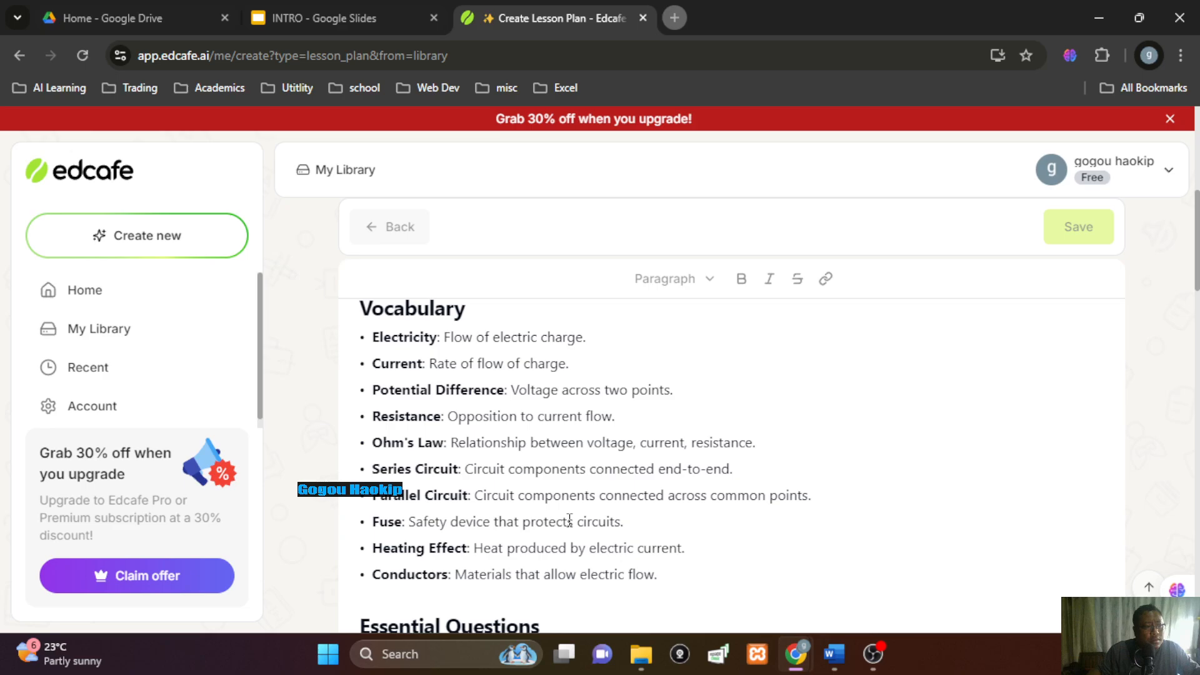
scroll(569, 521, down, 3)
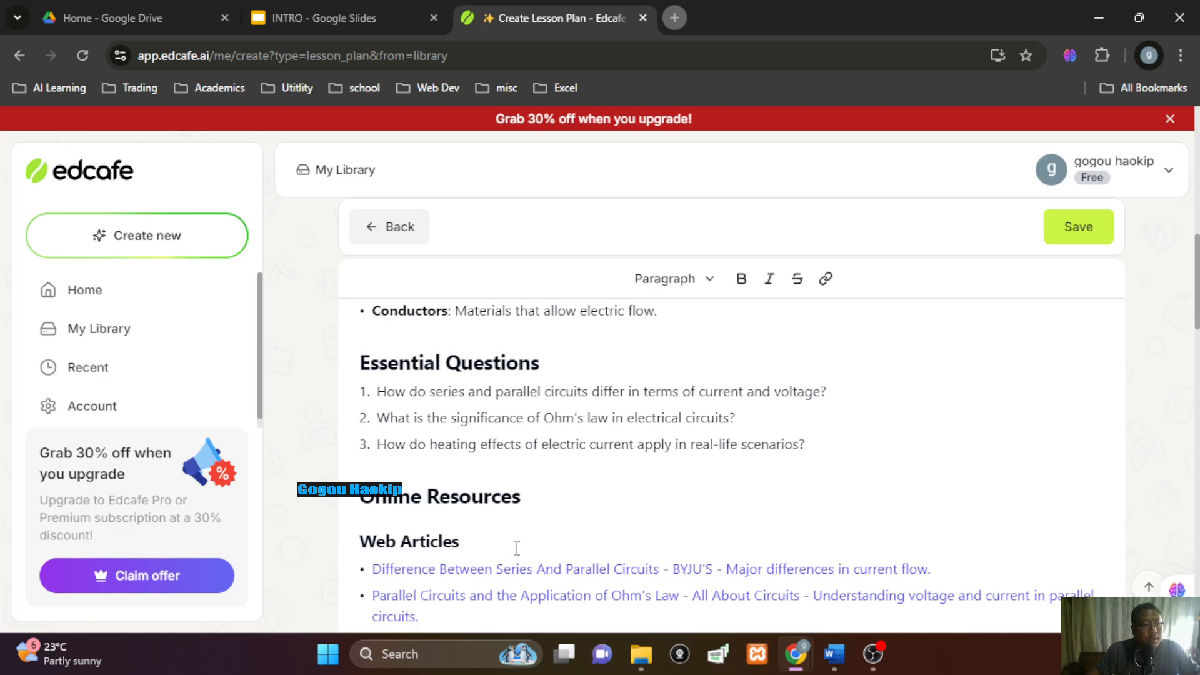
scroll(556, 513, down, 3)
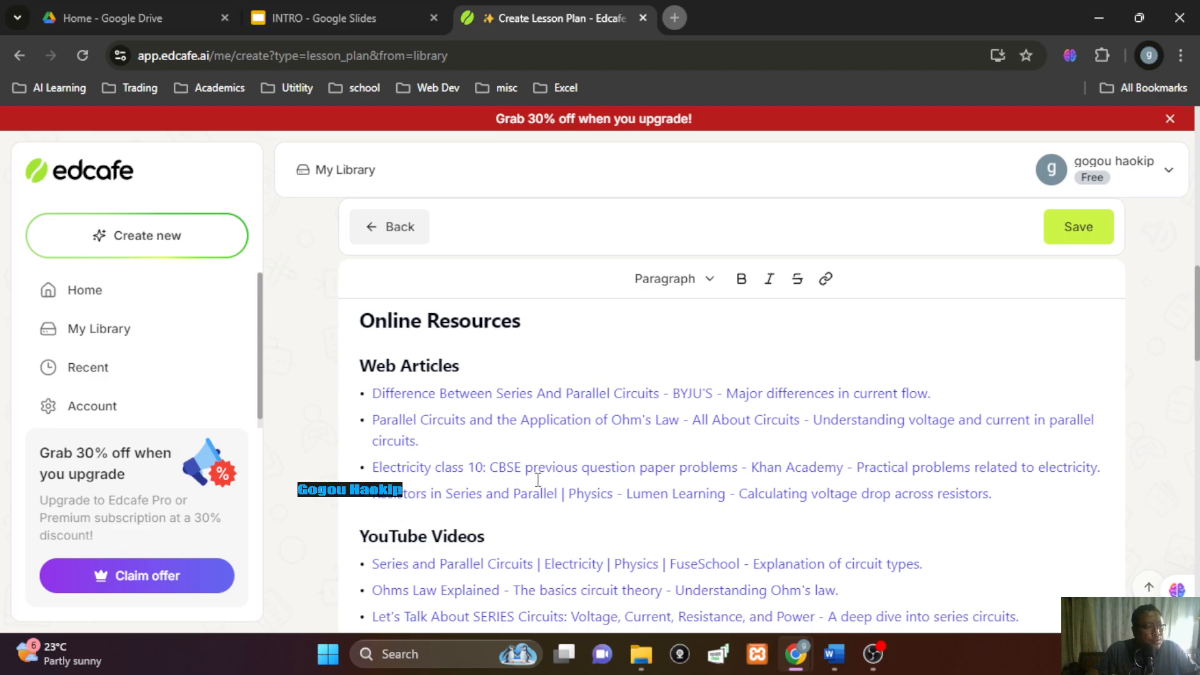
scroll(537, 480, down, 6)
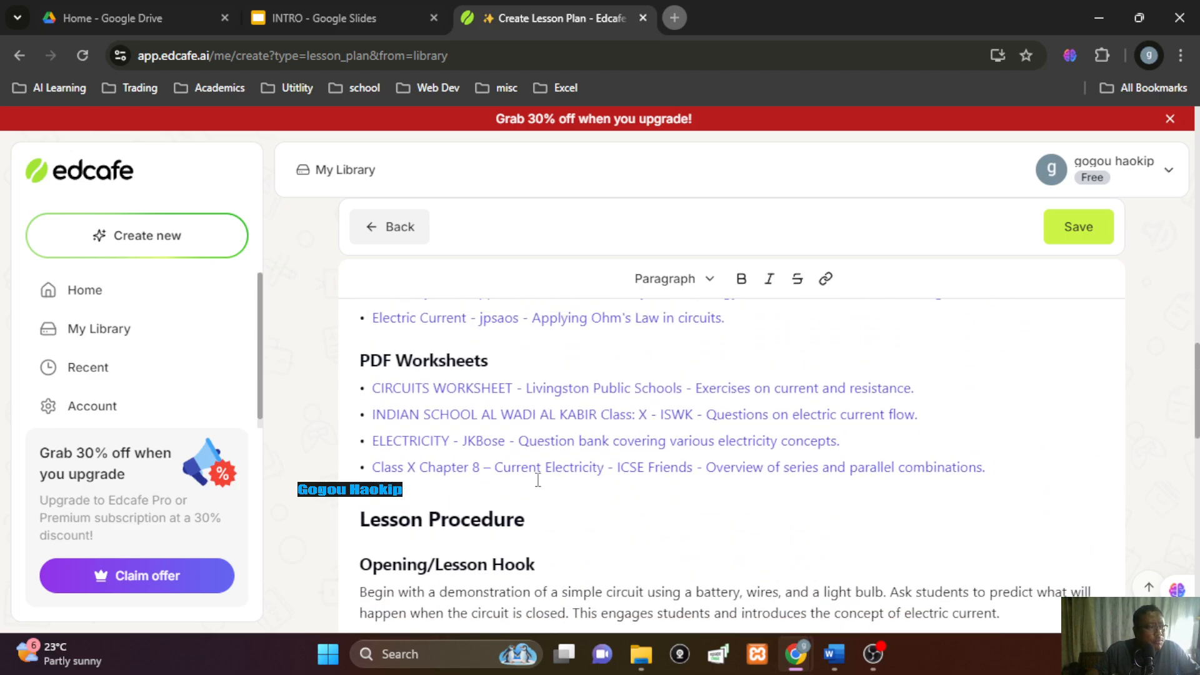
scroll(537, 480, up, 1)
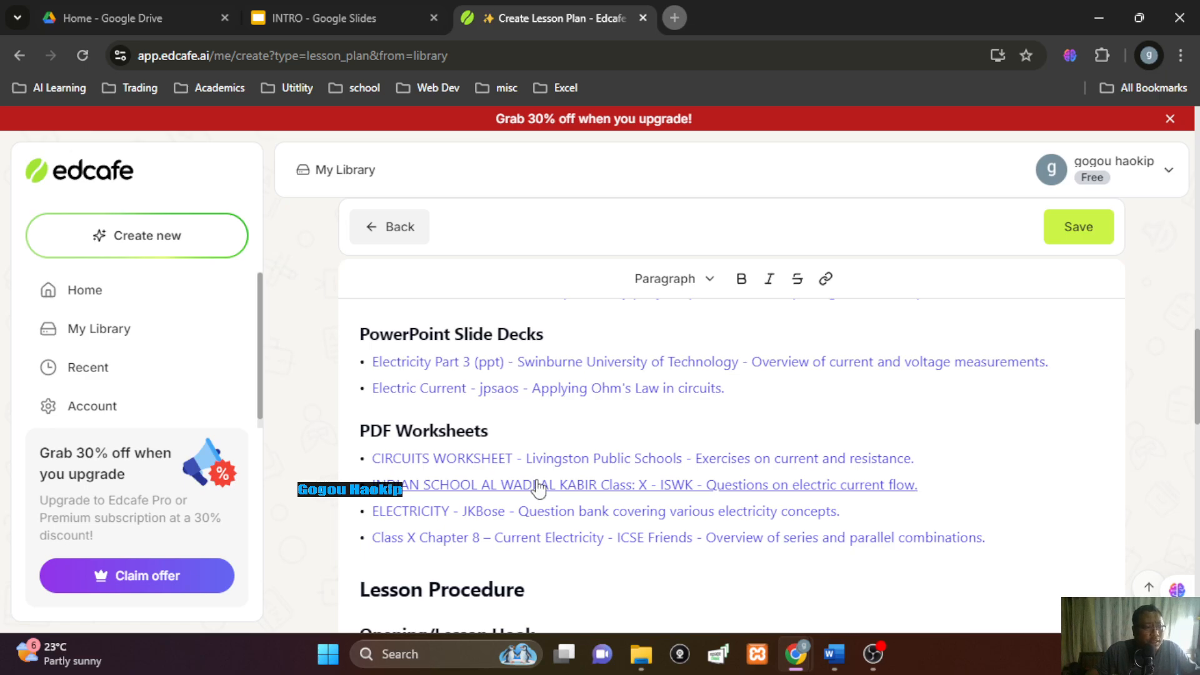
scroll(537, 488, down, 2)
scroll(537, 479, down, 1)
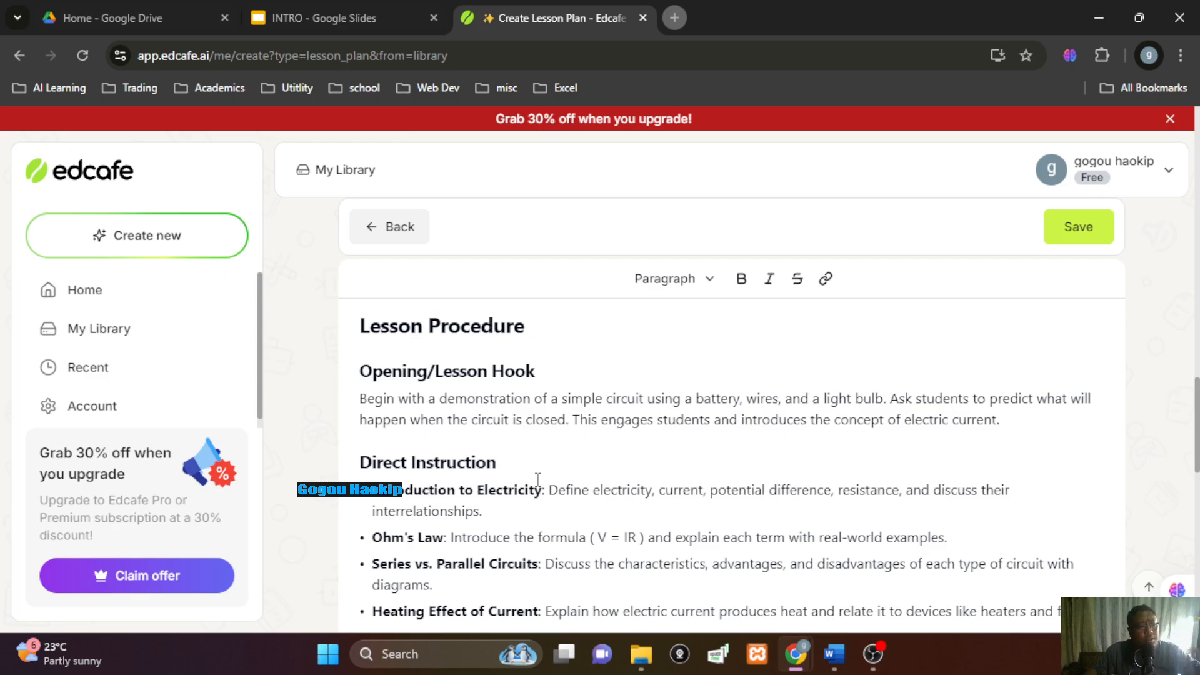
scroll(537, 480, down, 1)
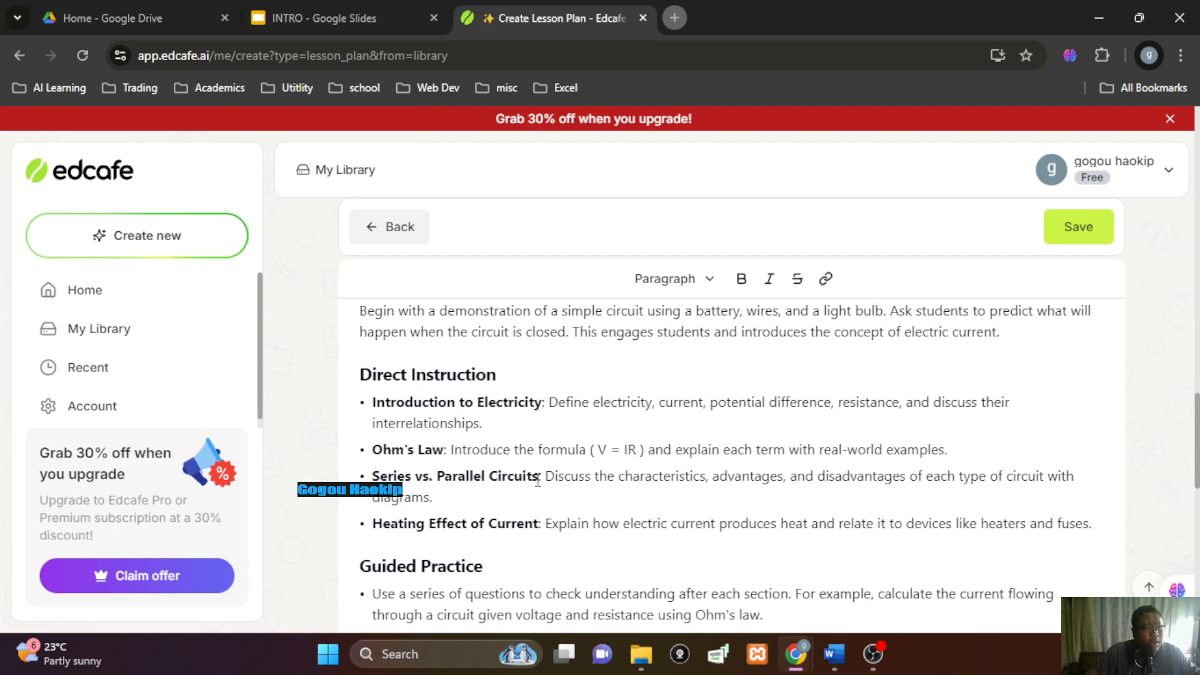
scroll(537, 480, down, 2)
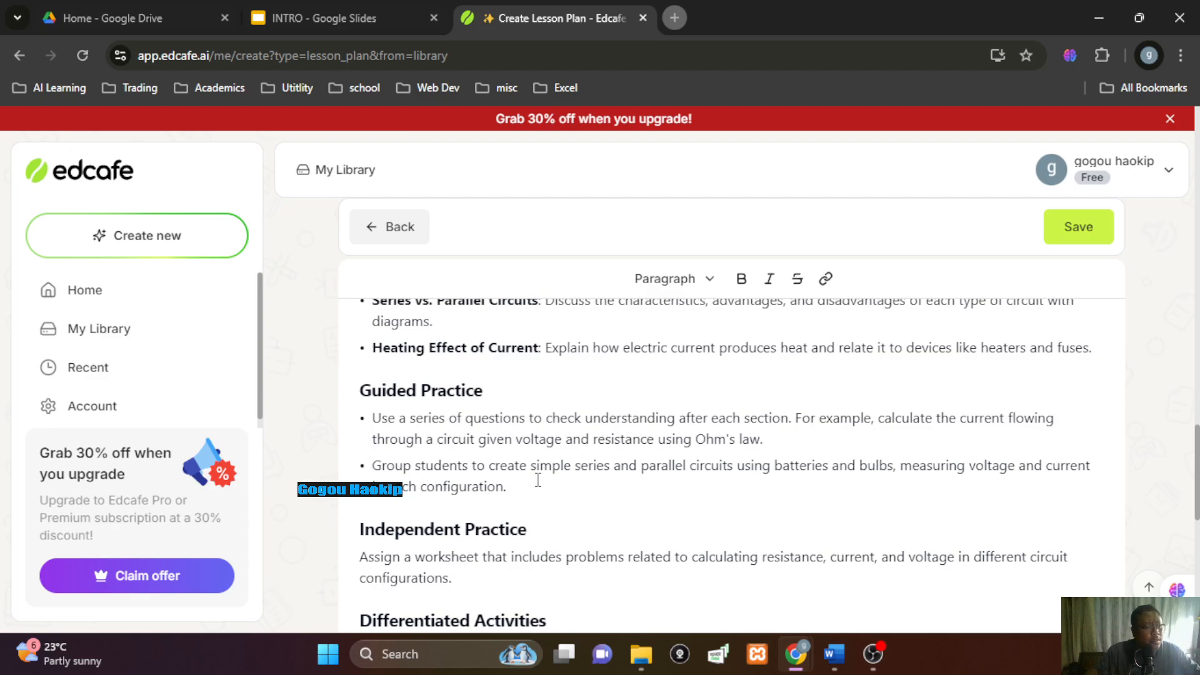
scroll(537, 480, down, 1)
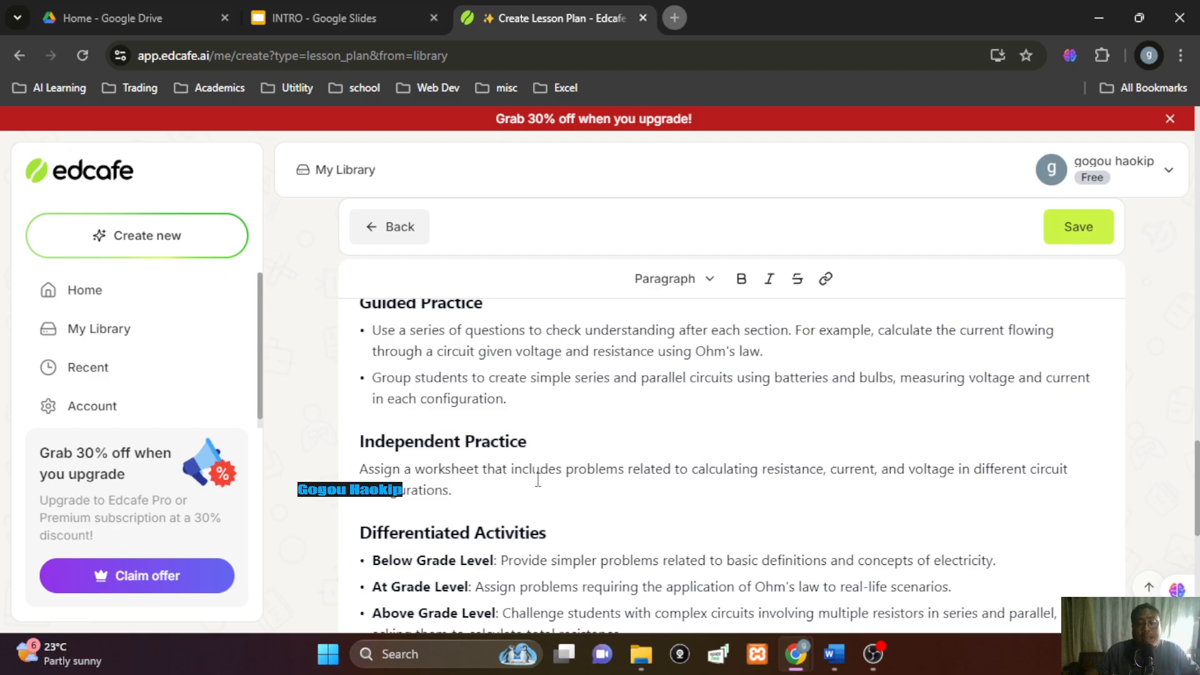
scroll(537, 480, down, 2)
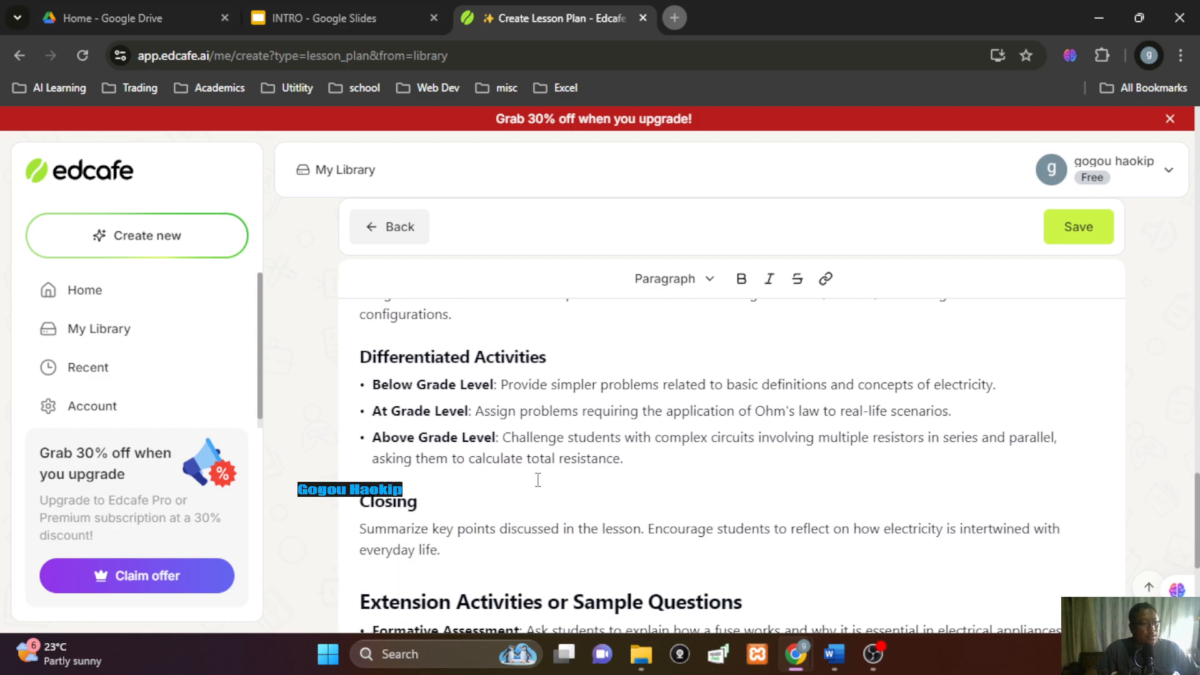
scroll(537, 480, down, 2)
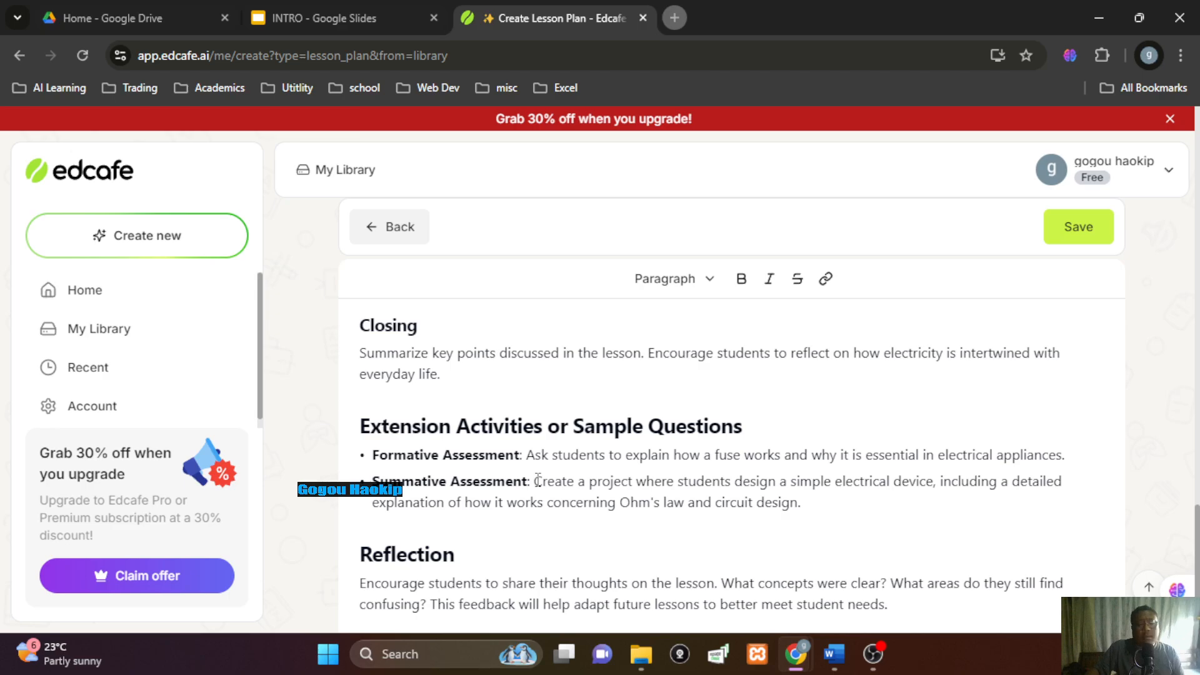
scroll(537, 480, down, 2)
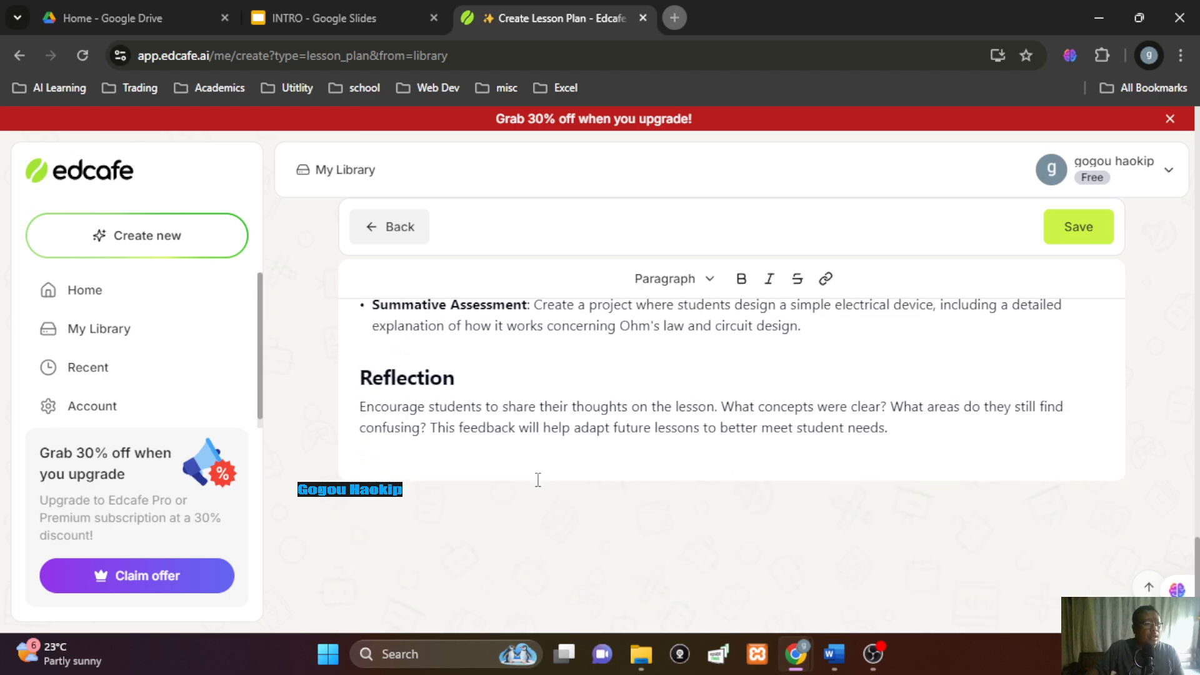
scroll(537, 480, up, 5)
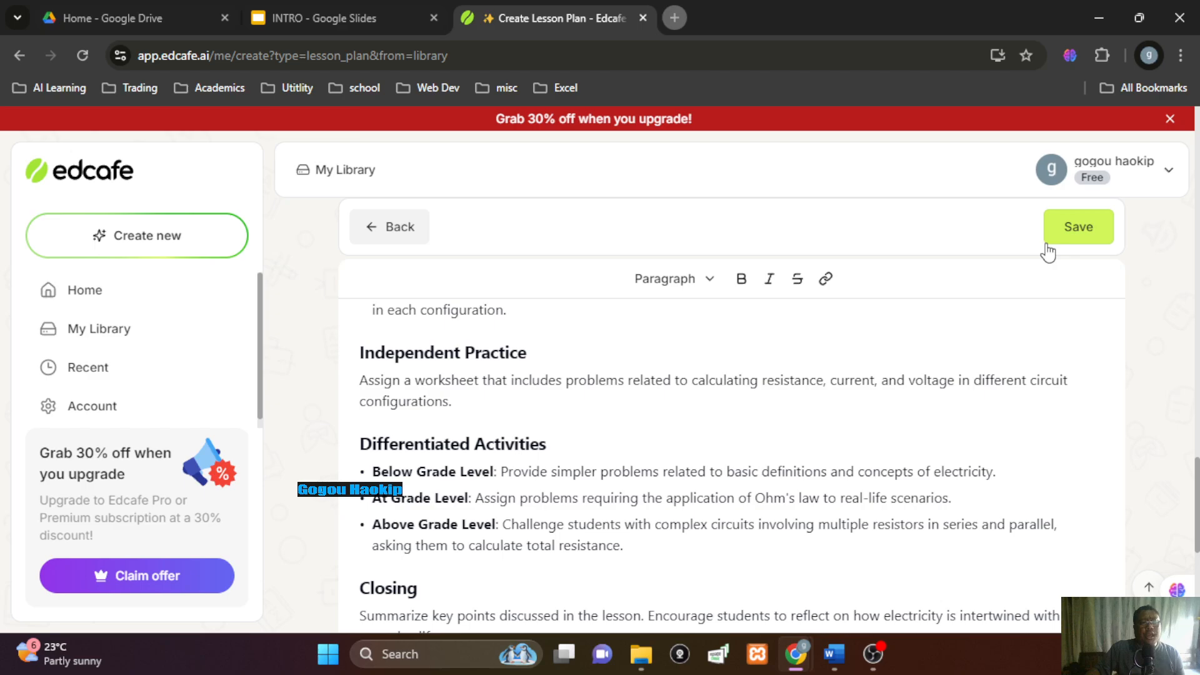
Save the lesson plan as 'Electricity for class 10' in My Library, keeping visibility Public
click(1093, 233)
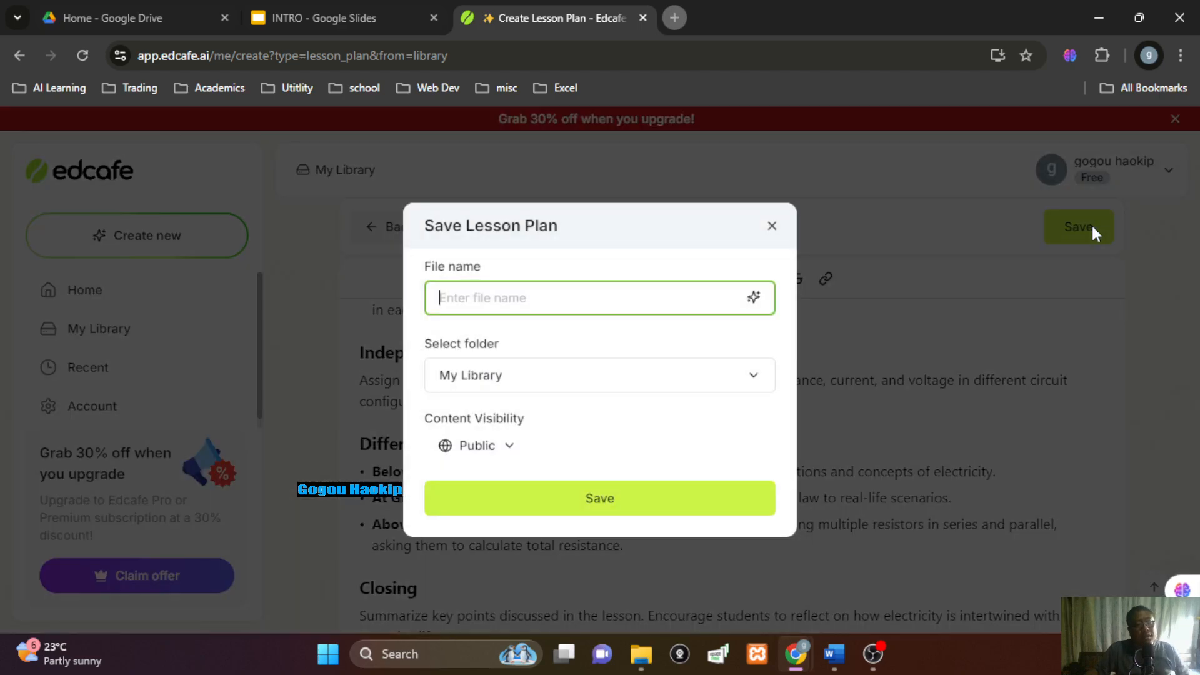
text(Electricity for class 10)
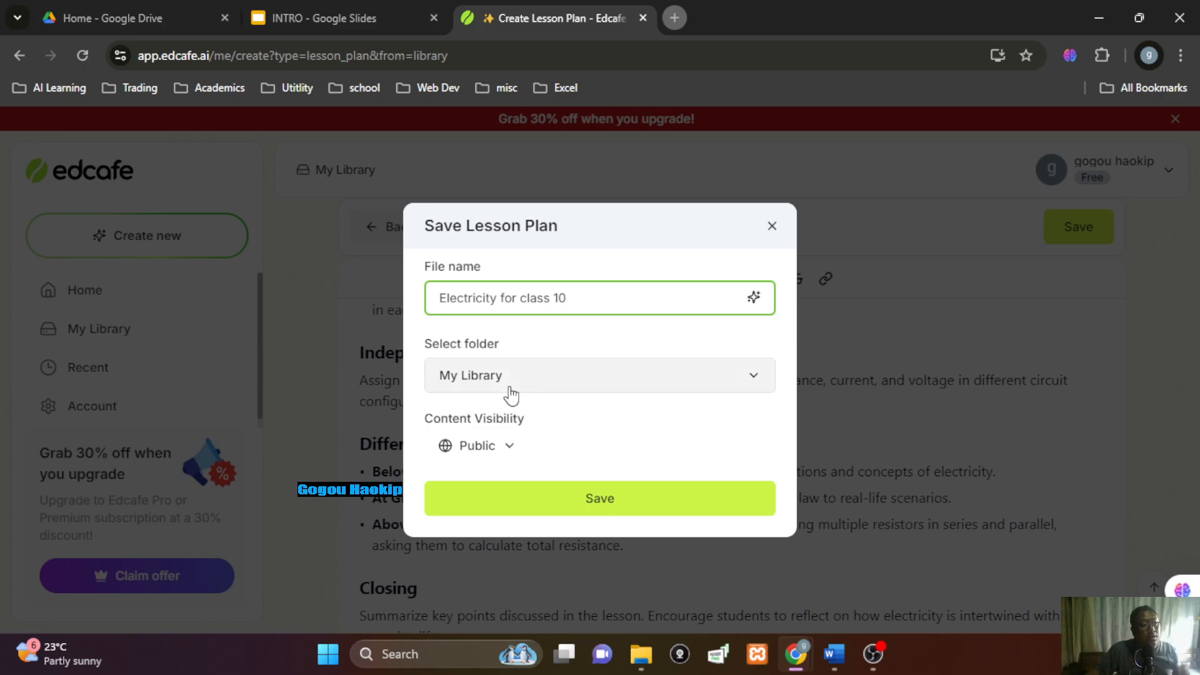
click(563, 390)
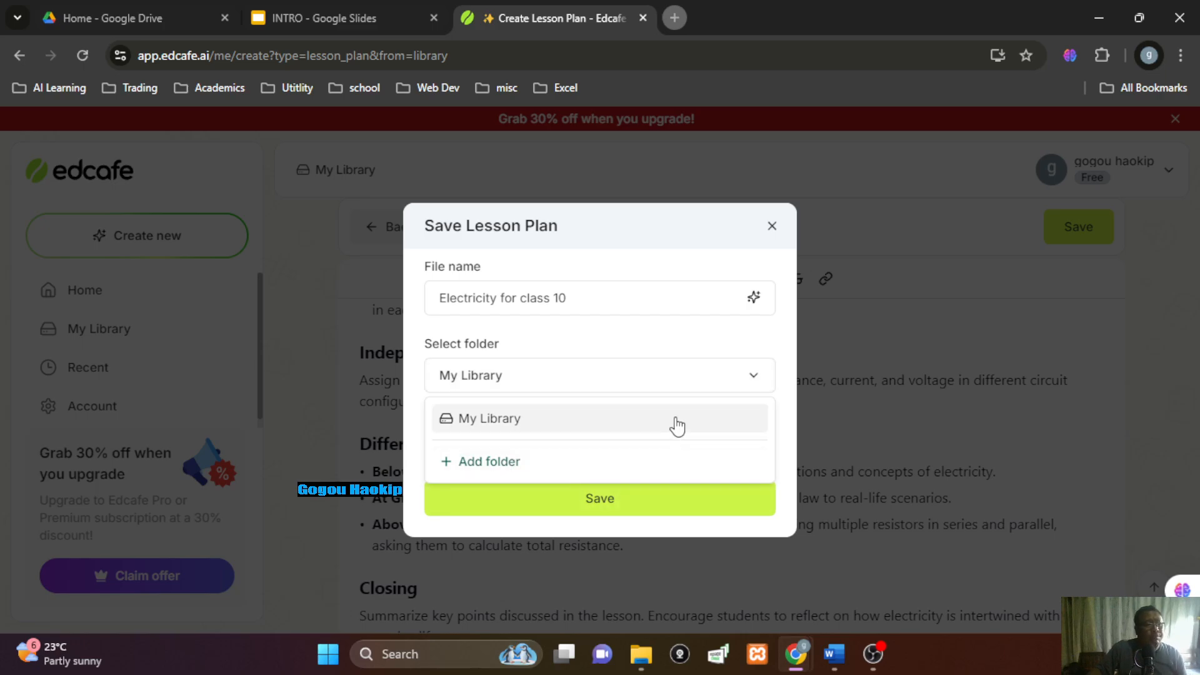
click(584, 342)
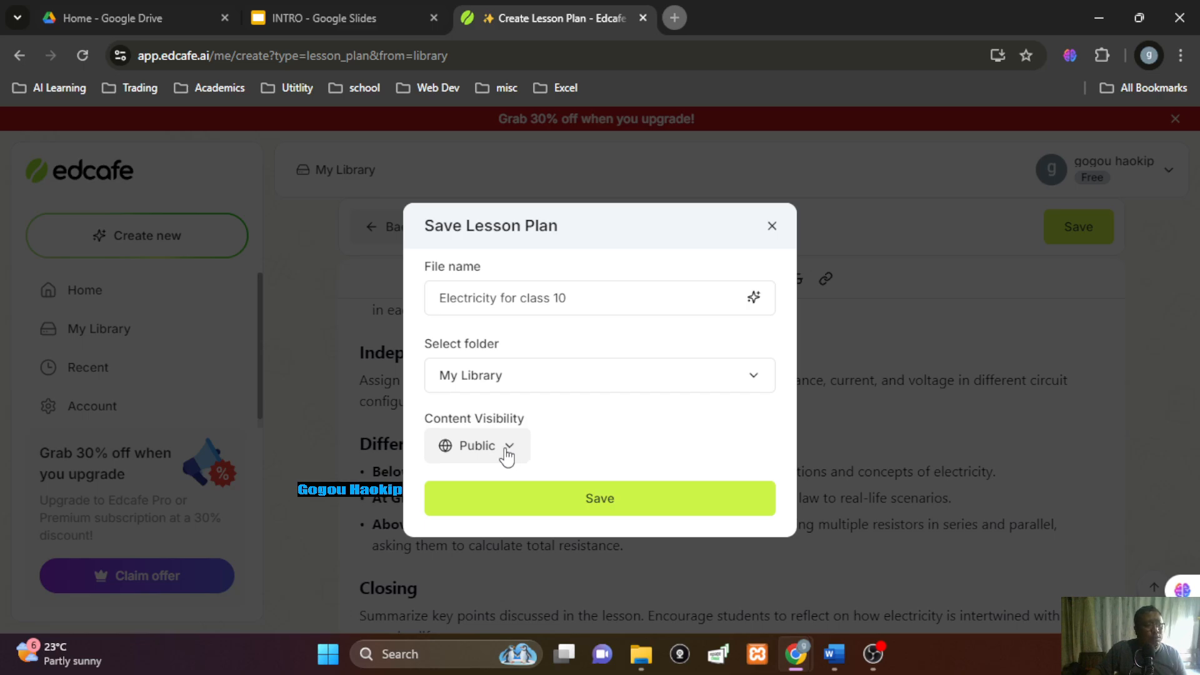
click(600, 500)
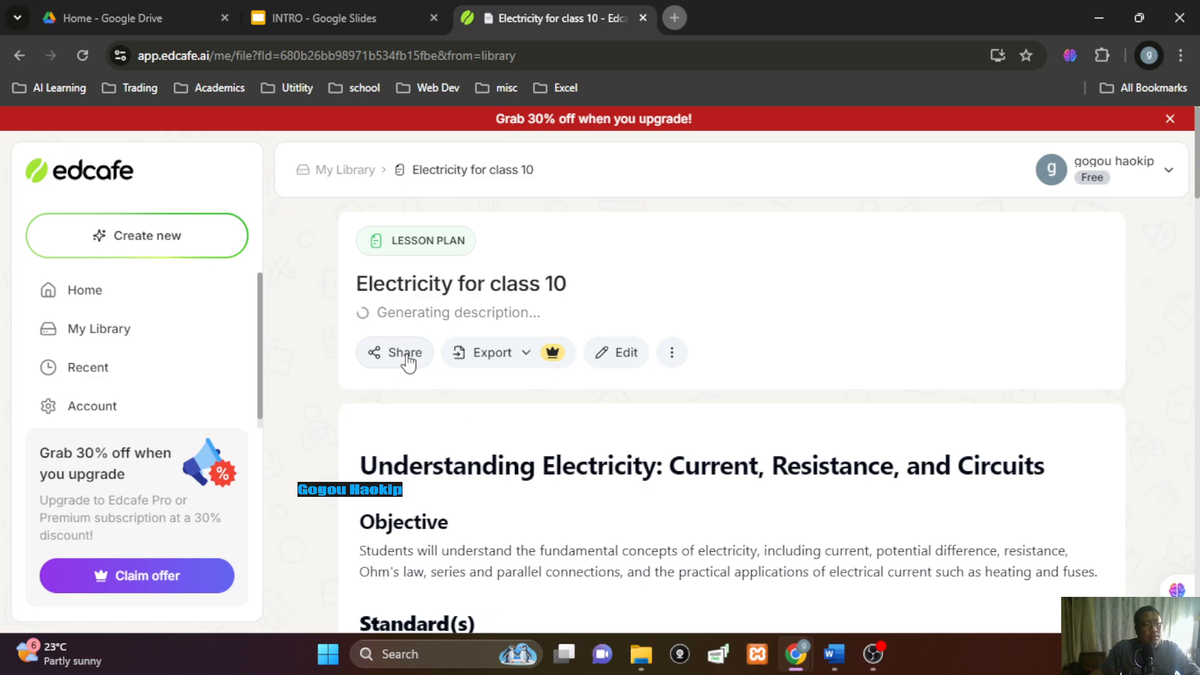
click(526, 354)
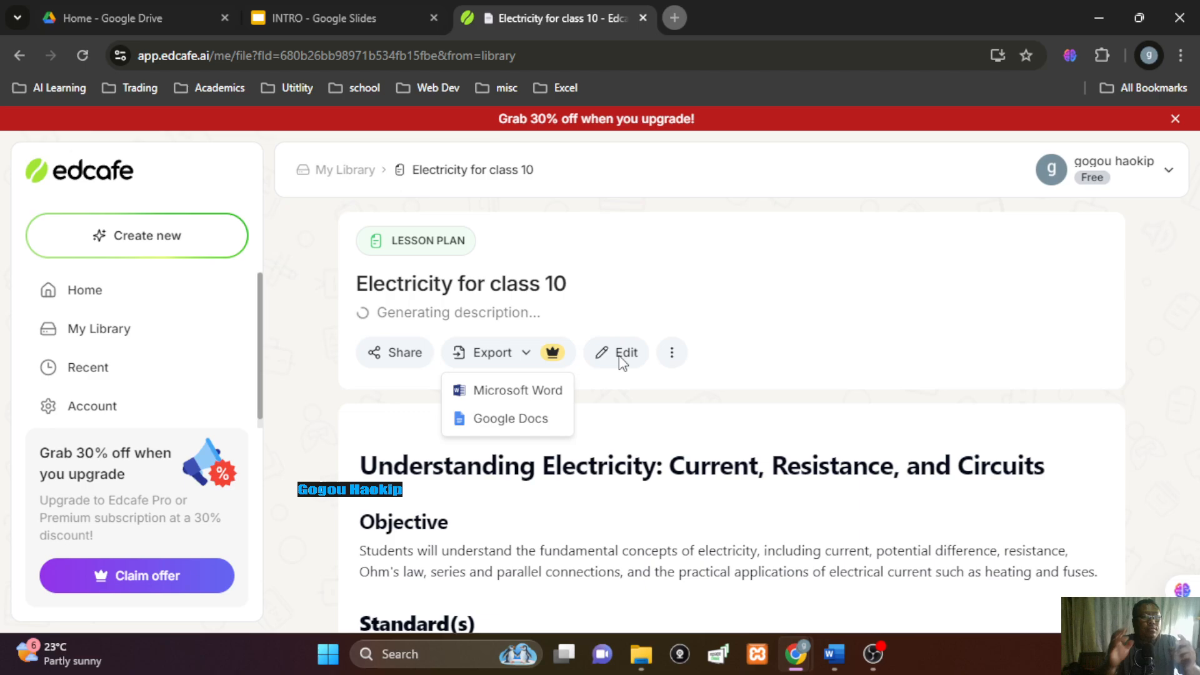
click(760, 365)
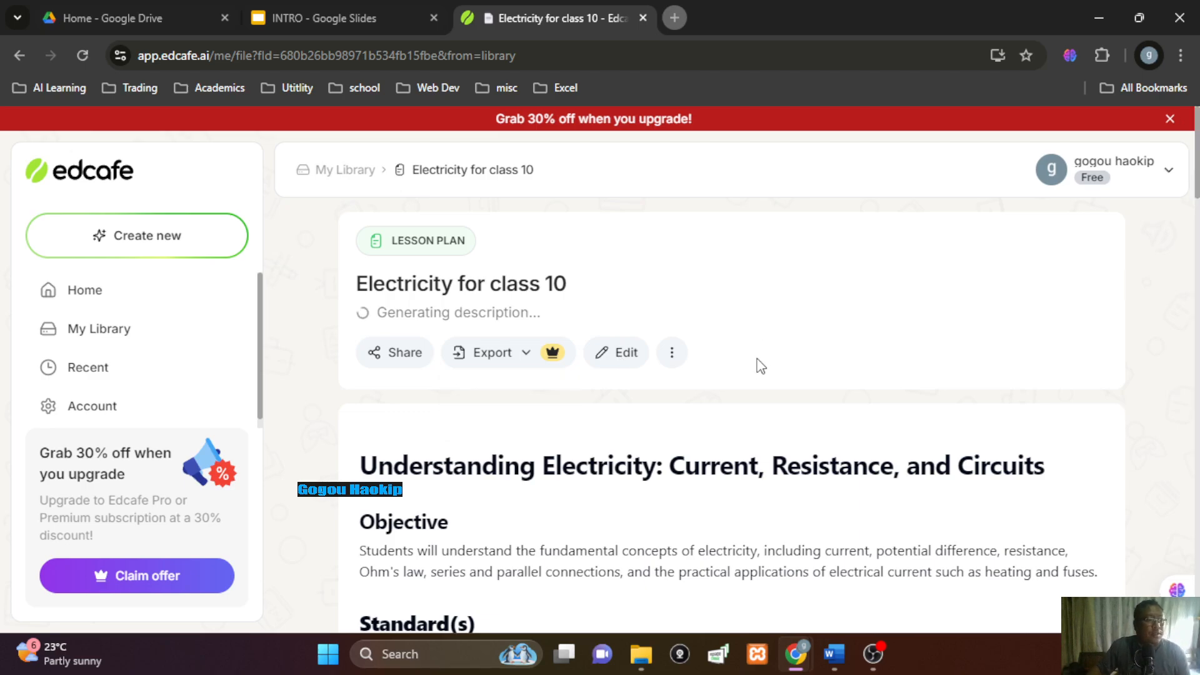
scroll(759, 365, down, 3)
scroll(747, 365, up, 3)
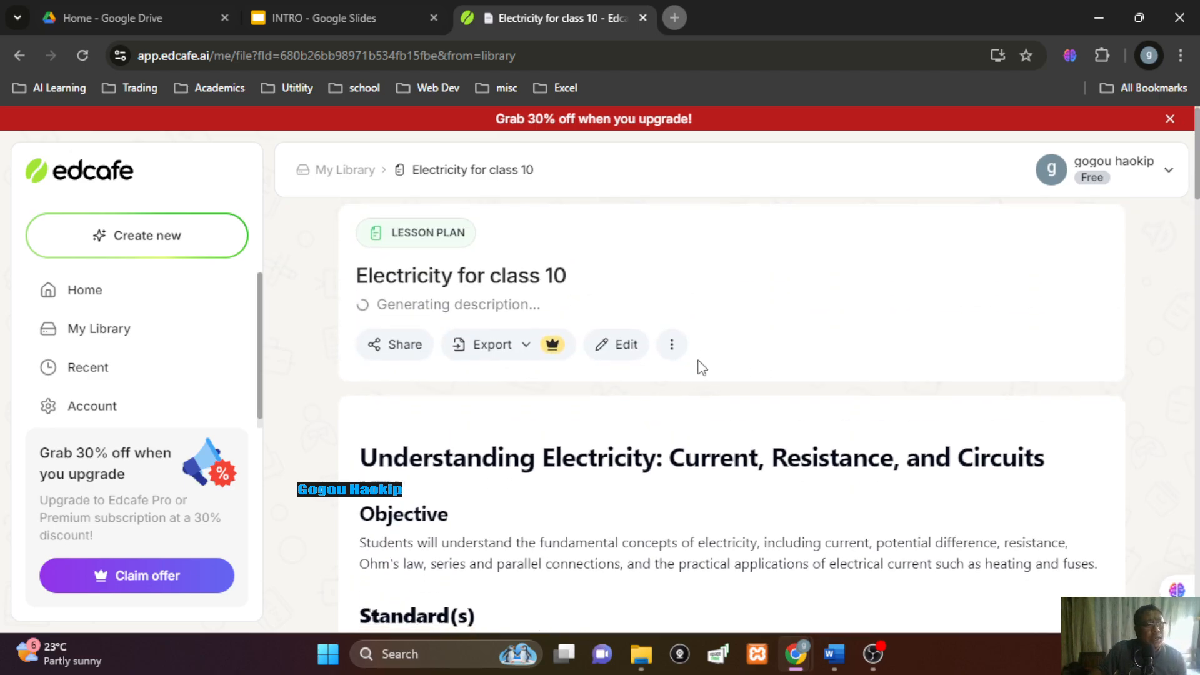
scroll(696, 369, down, 3)
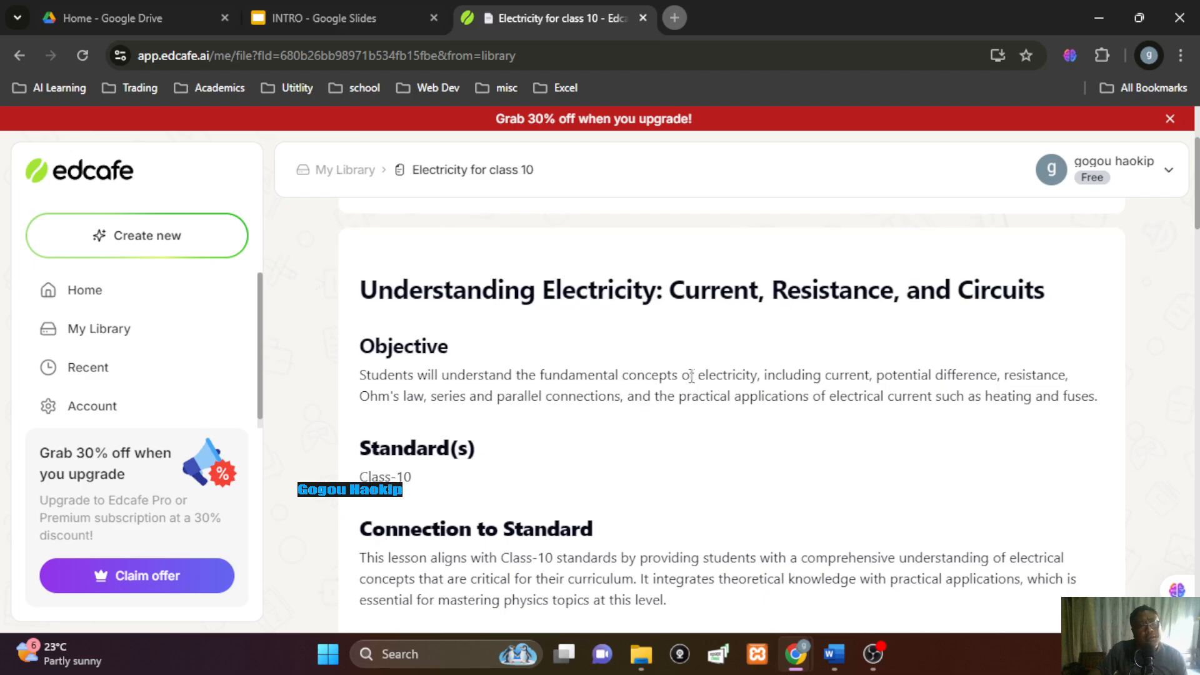
scroll(690, 375, down, 15)
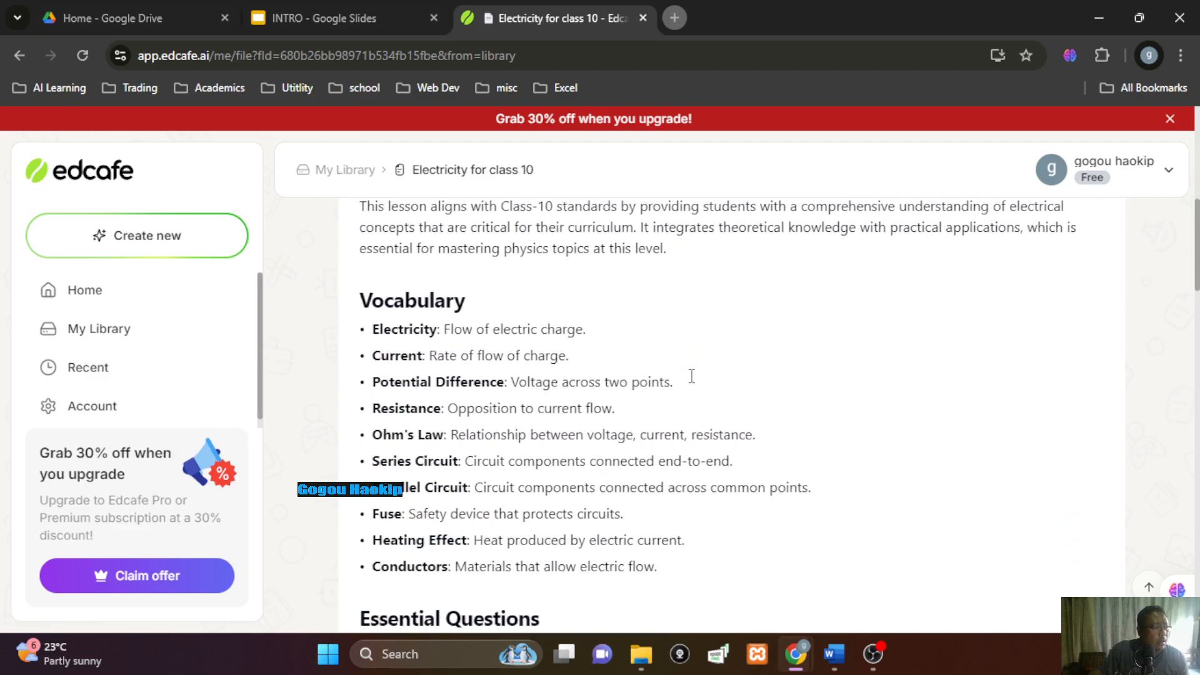
scroll(691, 376, down, 15)
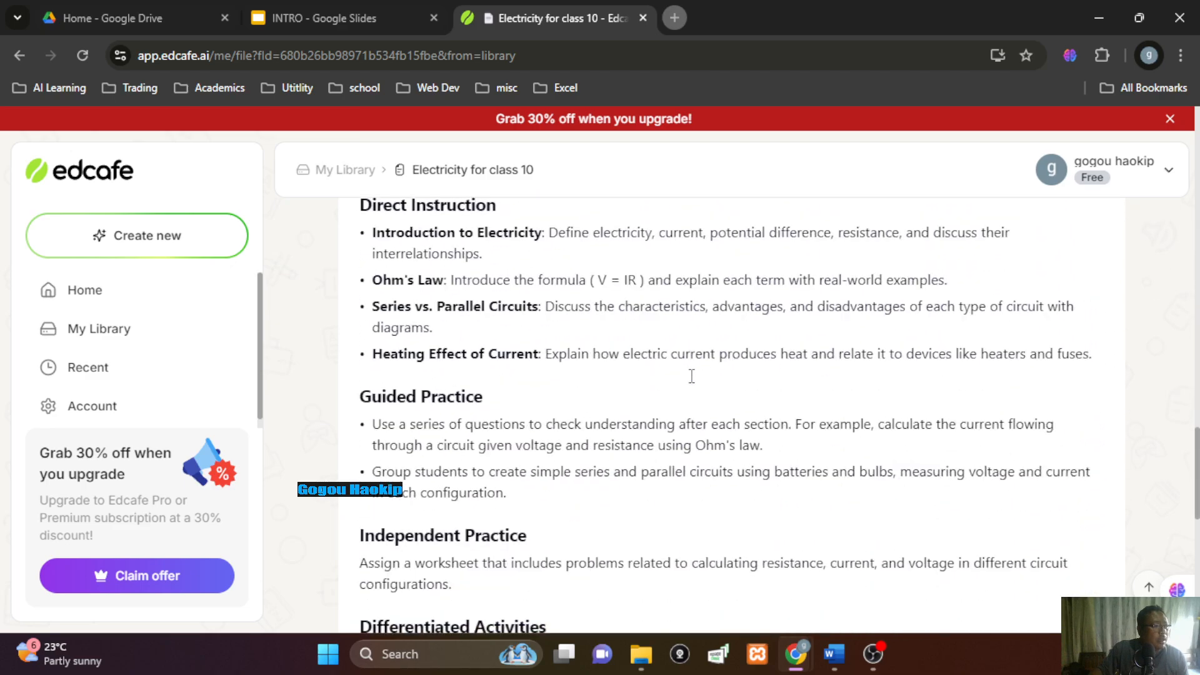
scroll(692, 381, down, 5)
scroll(692, 381, up, 13)
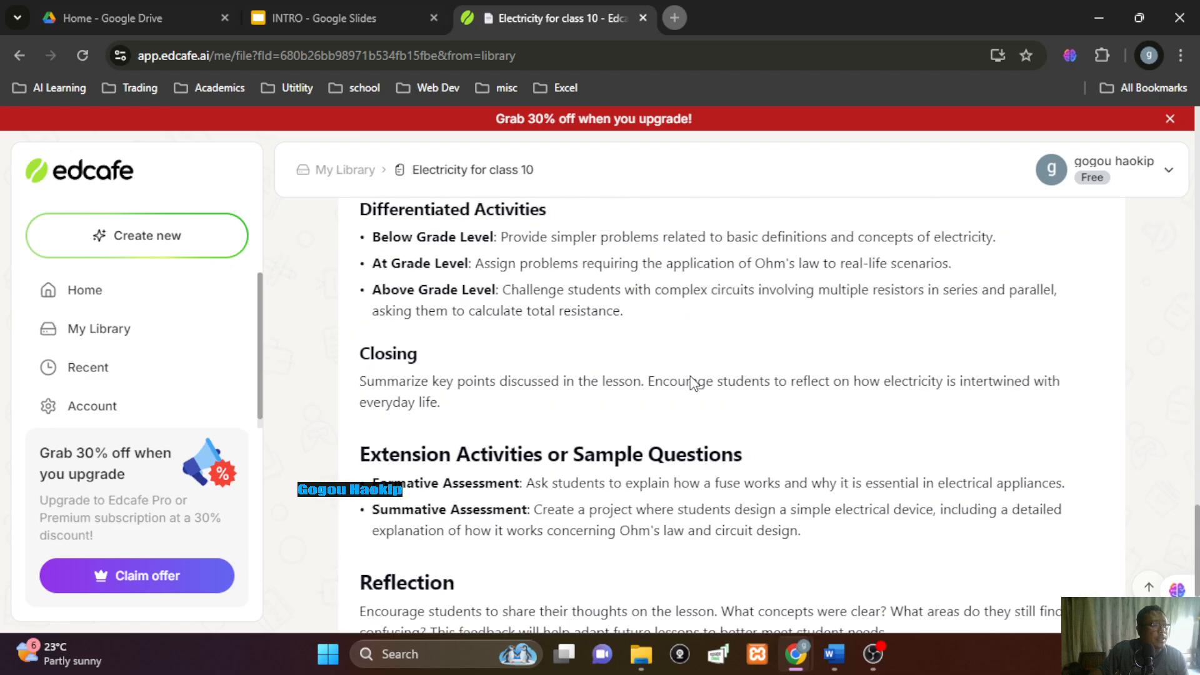
scroll(690, 377, up, 8)
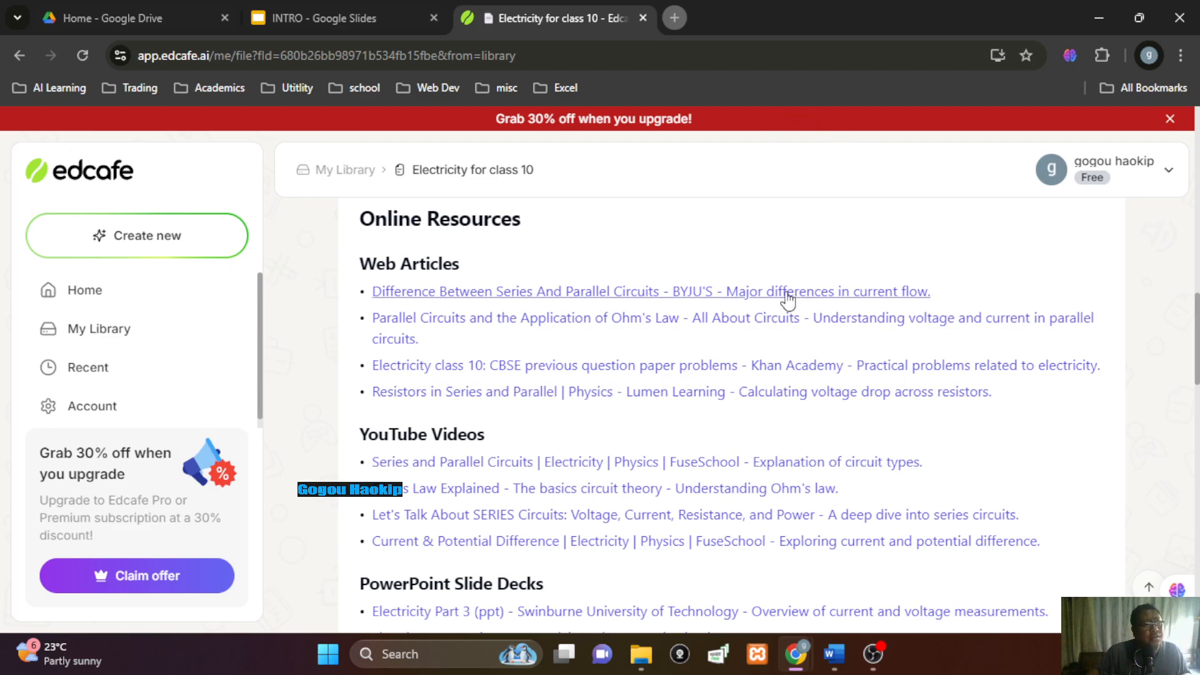
scroll(725, 348, down, 5)
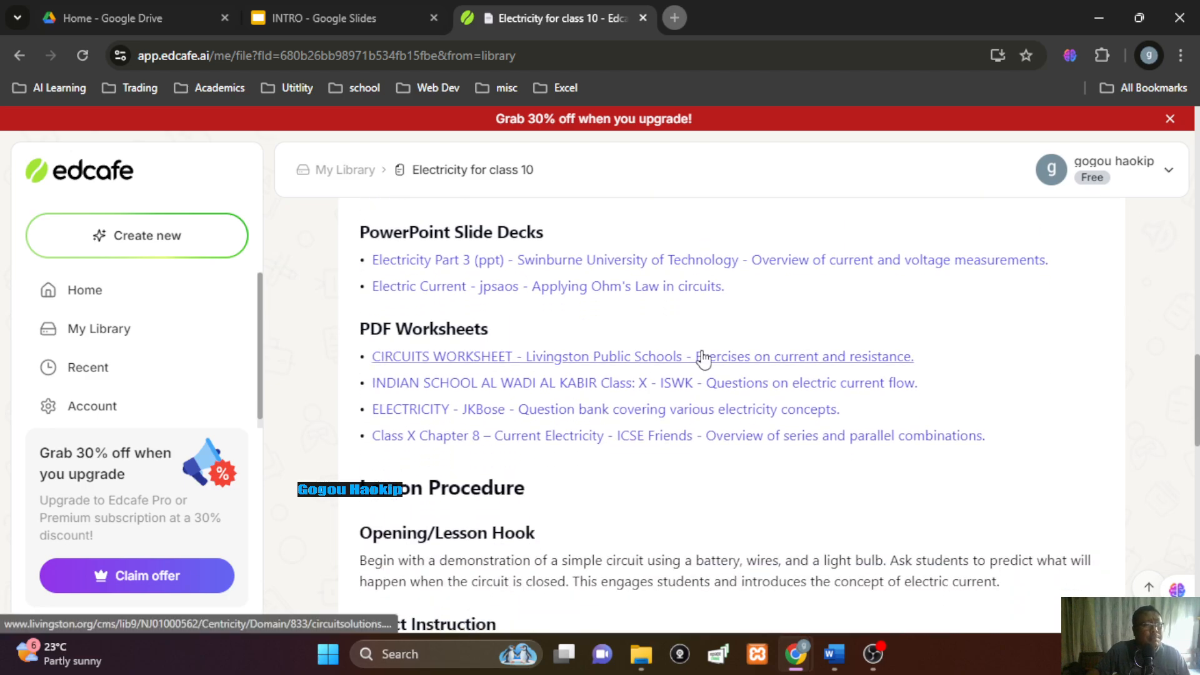